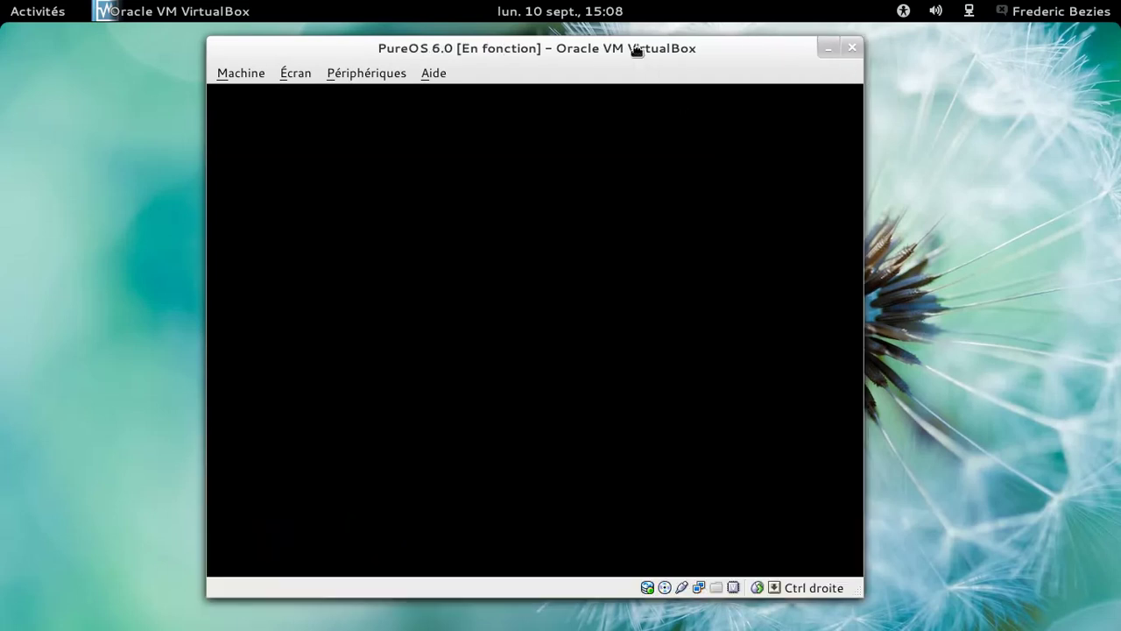
Reposition the virtual machine window and log out of the Guest session.
left_click_drag(636, 50, 620, 44)
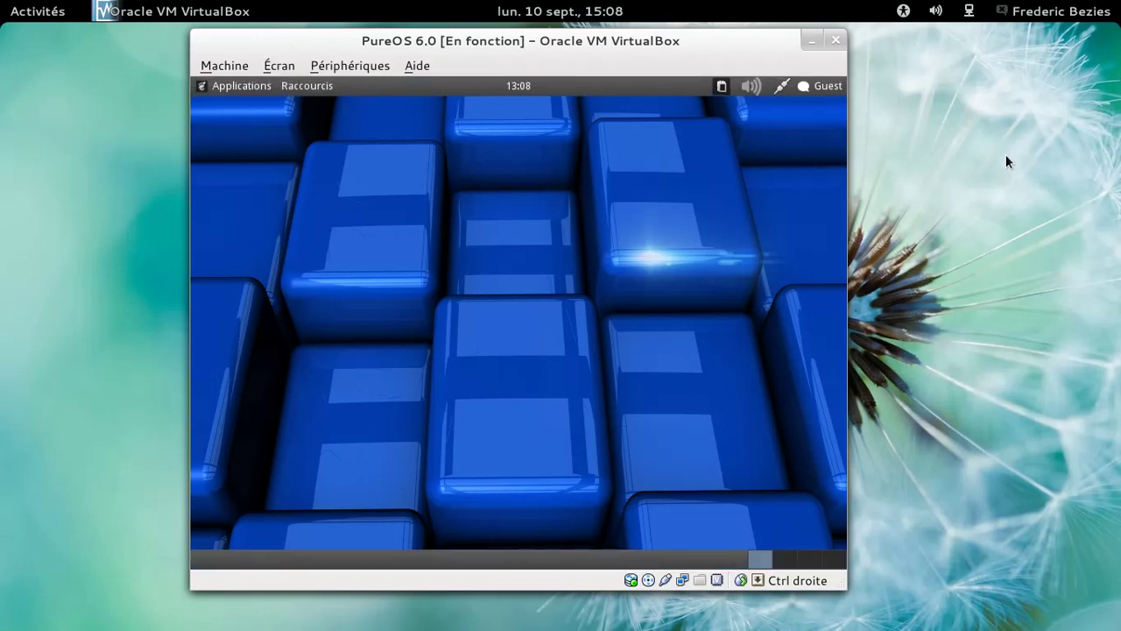
left_click(819, 86)
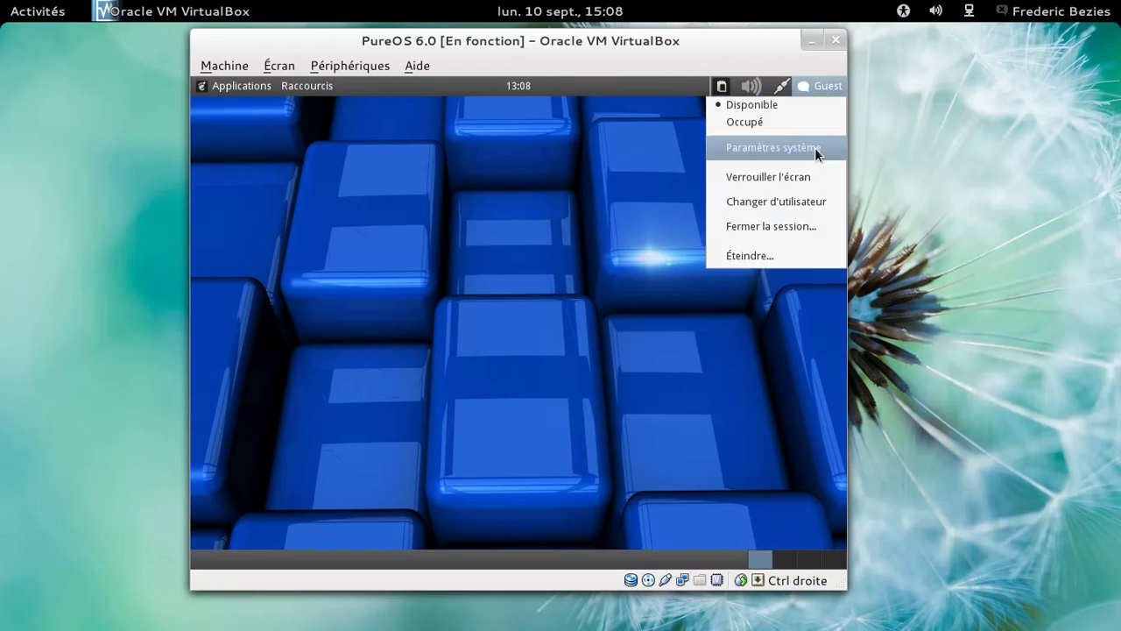
left_click(815, 226)
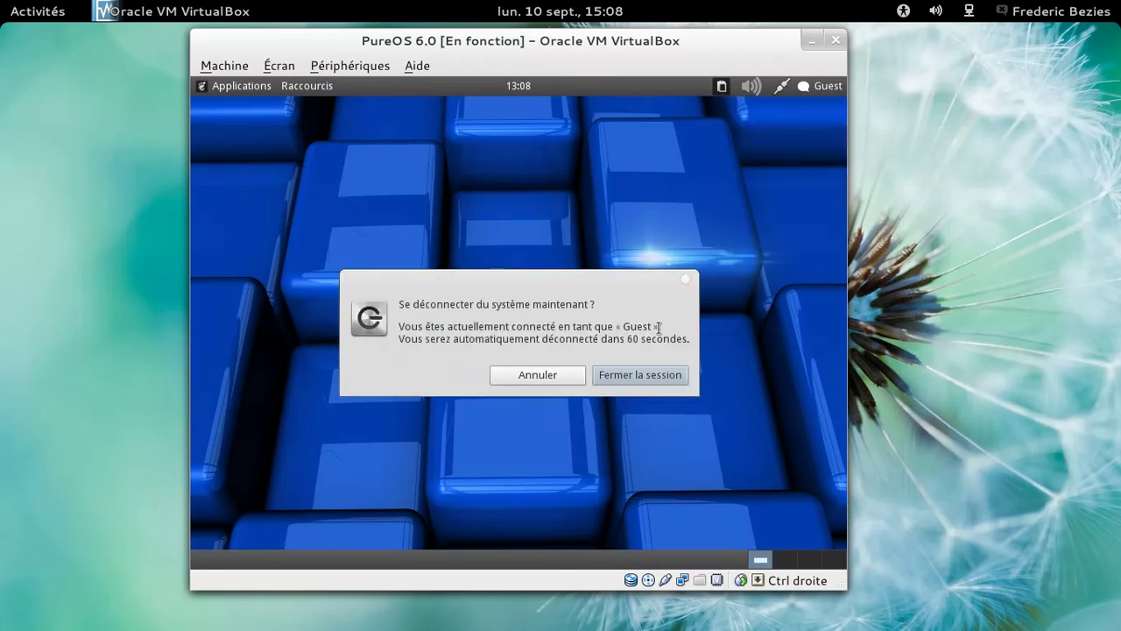
left_click(656, 375)
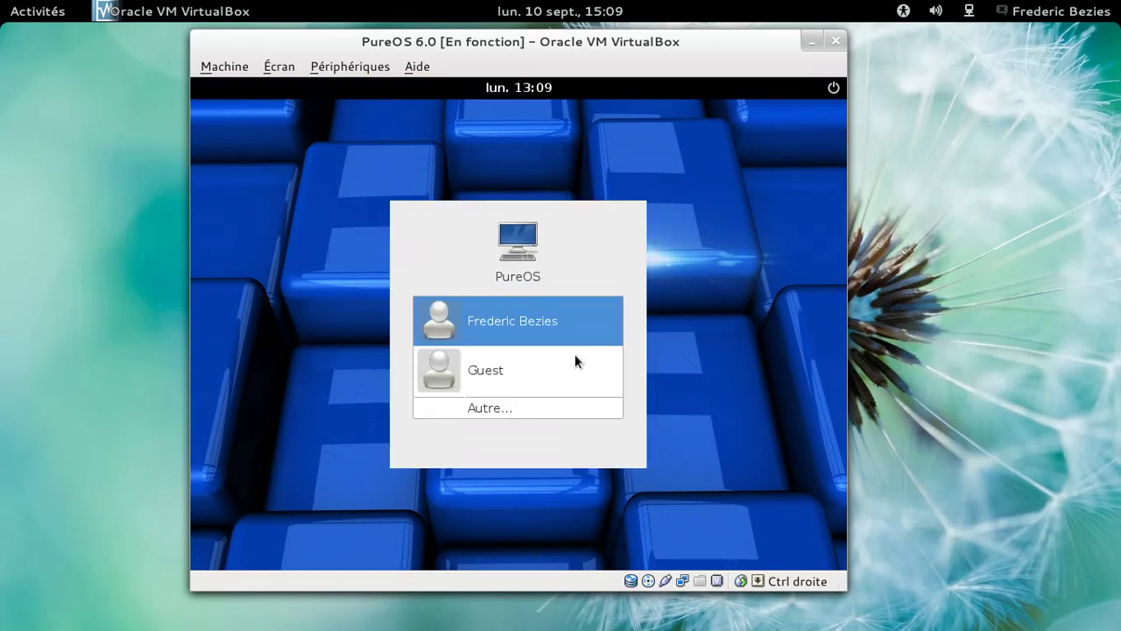
Log in to the personal user account by entering its password.
left_click(560, 331)
type("aaaaaaaa")
key("Return")
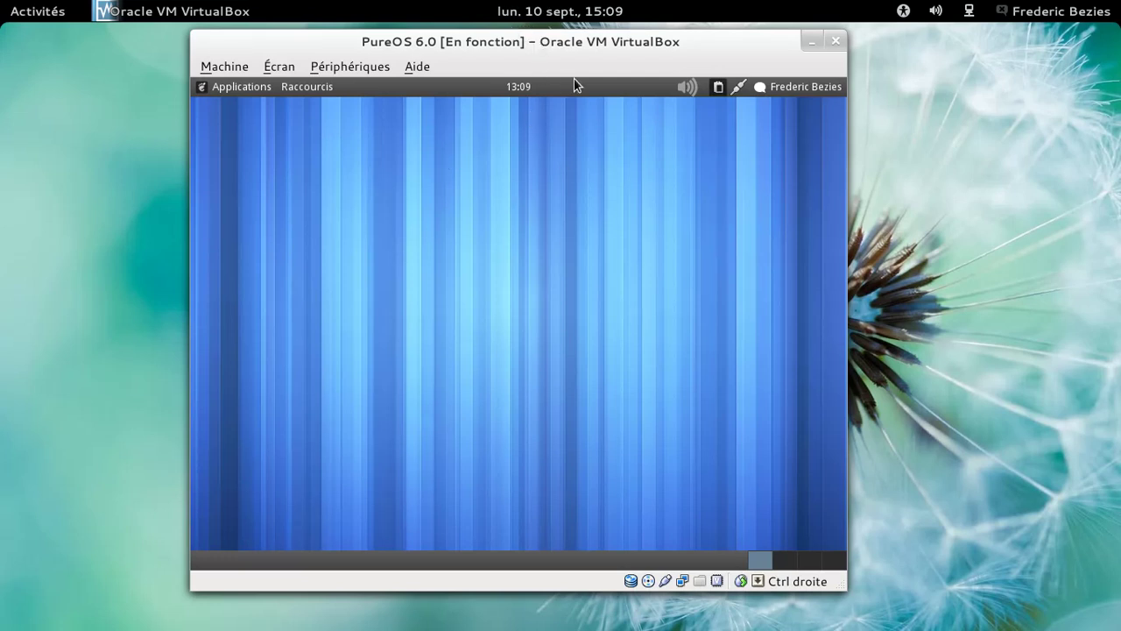
Open the date and time system settings and unlock them with the root password.
left_click(830, 86)
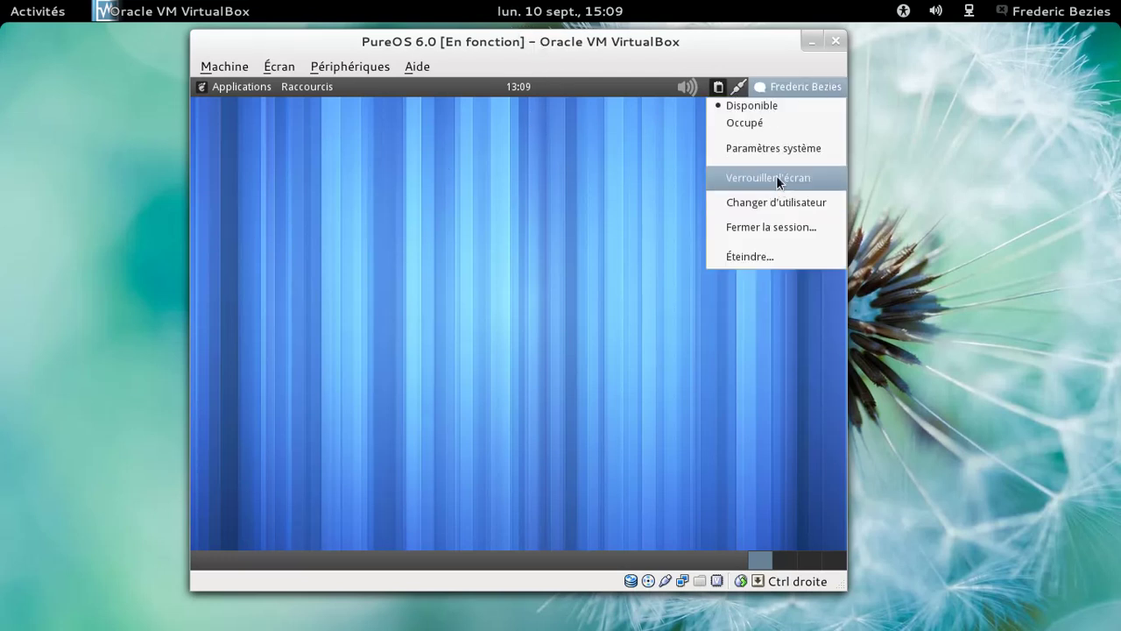
left_click(776, 149)
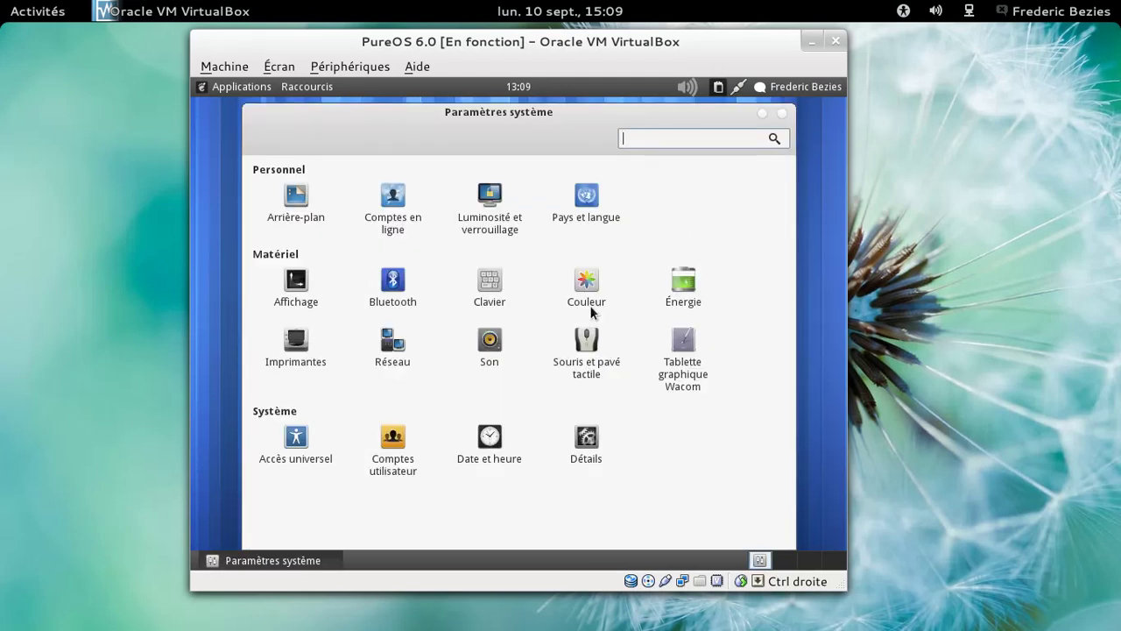
left_click(502, 433)
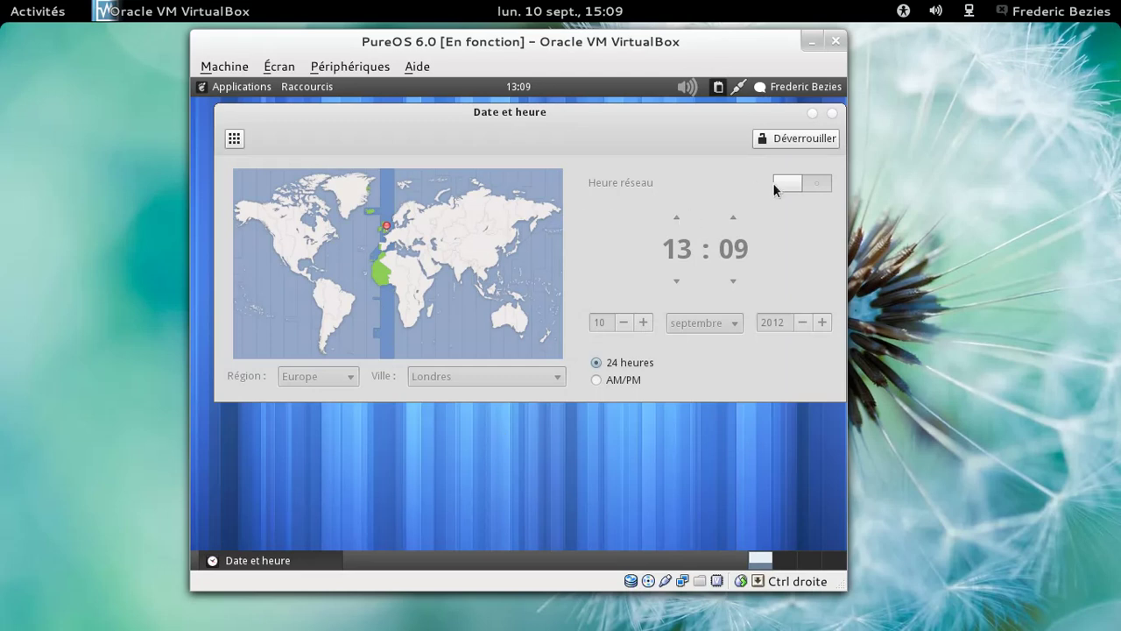
left_click(798, 137)
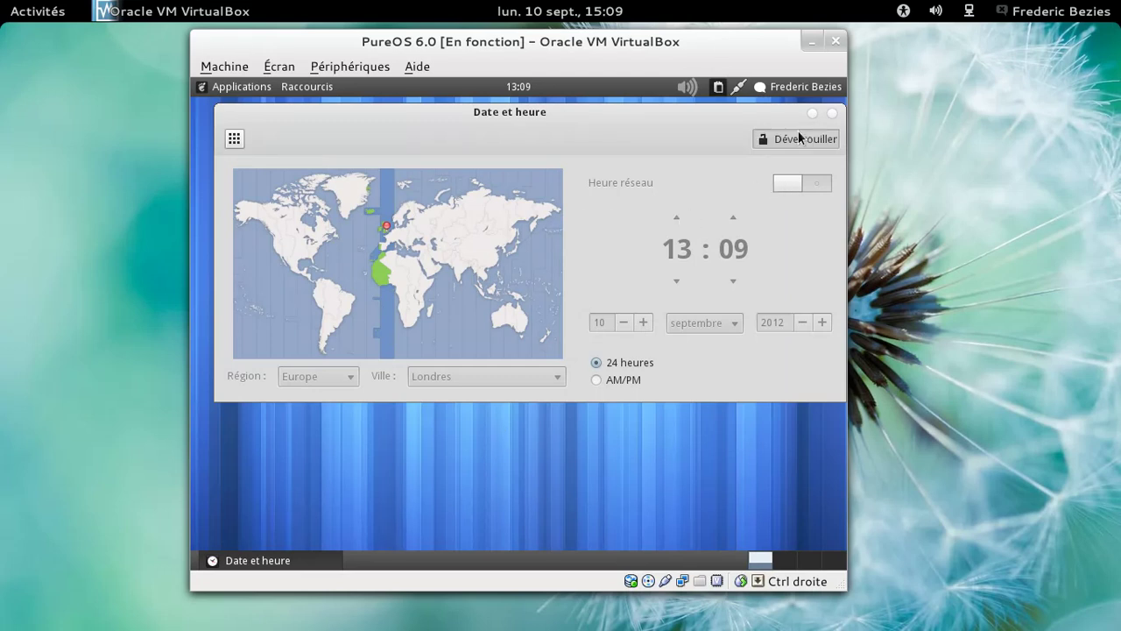
type("********")
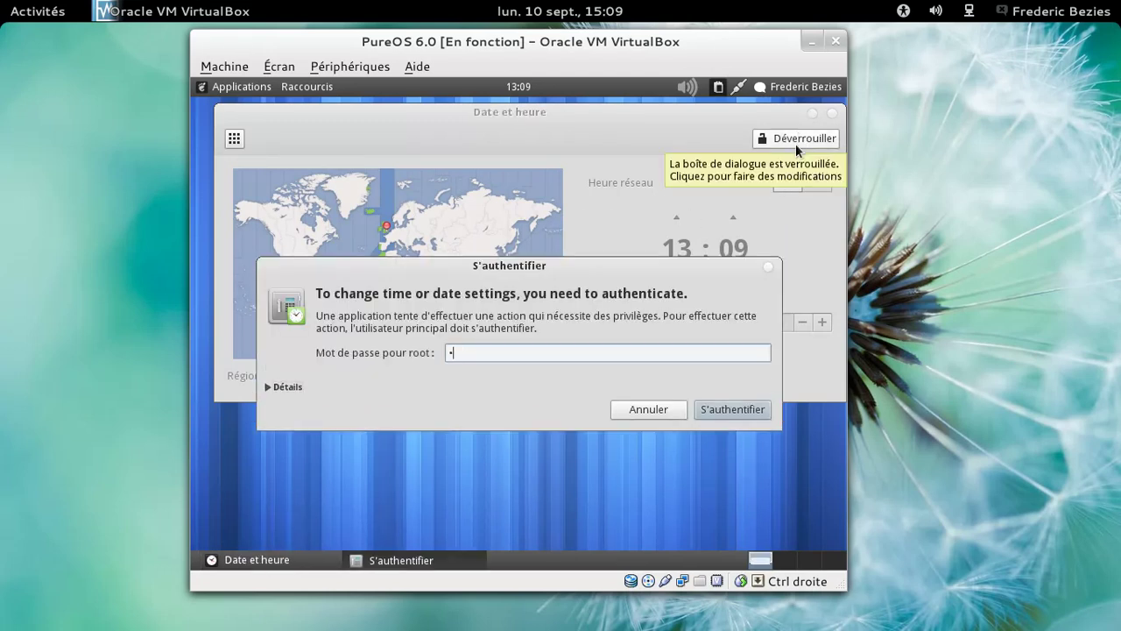
key("Return")
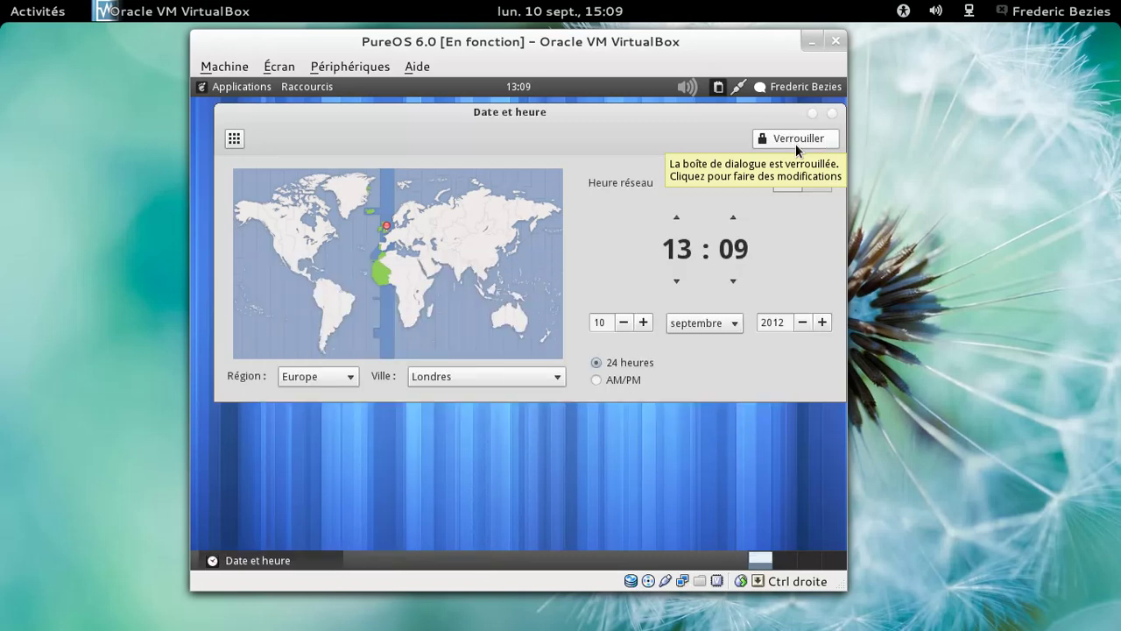
Set the time zone to Europe/Paris and the hour to 15, and close the settings.
left_click(392, 246)
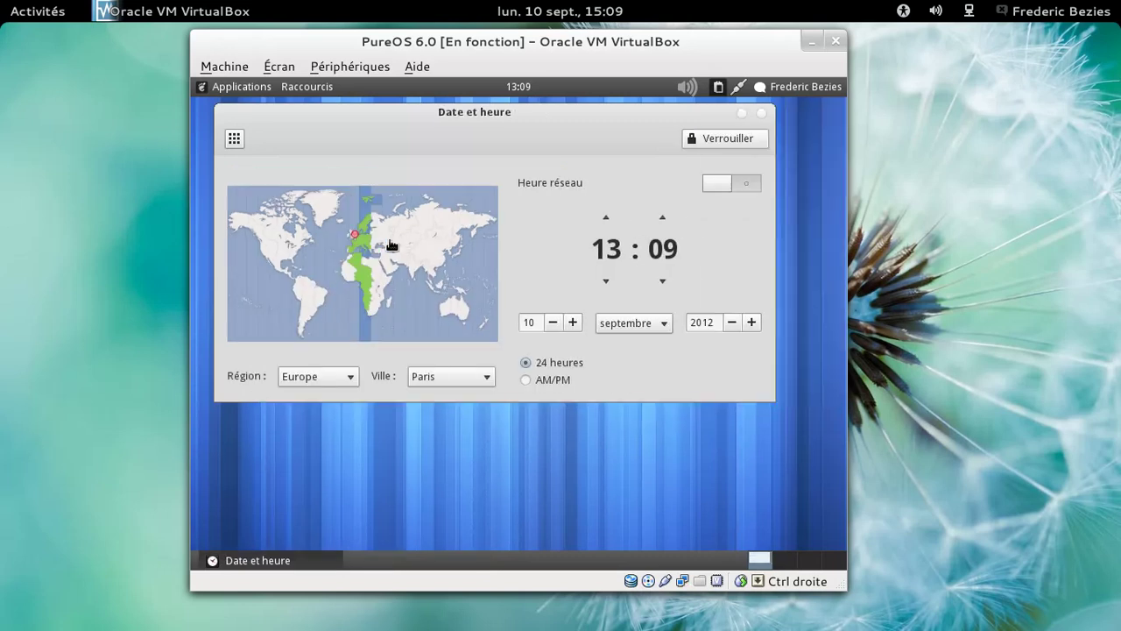
left_click(610, 220)
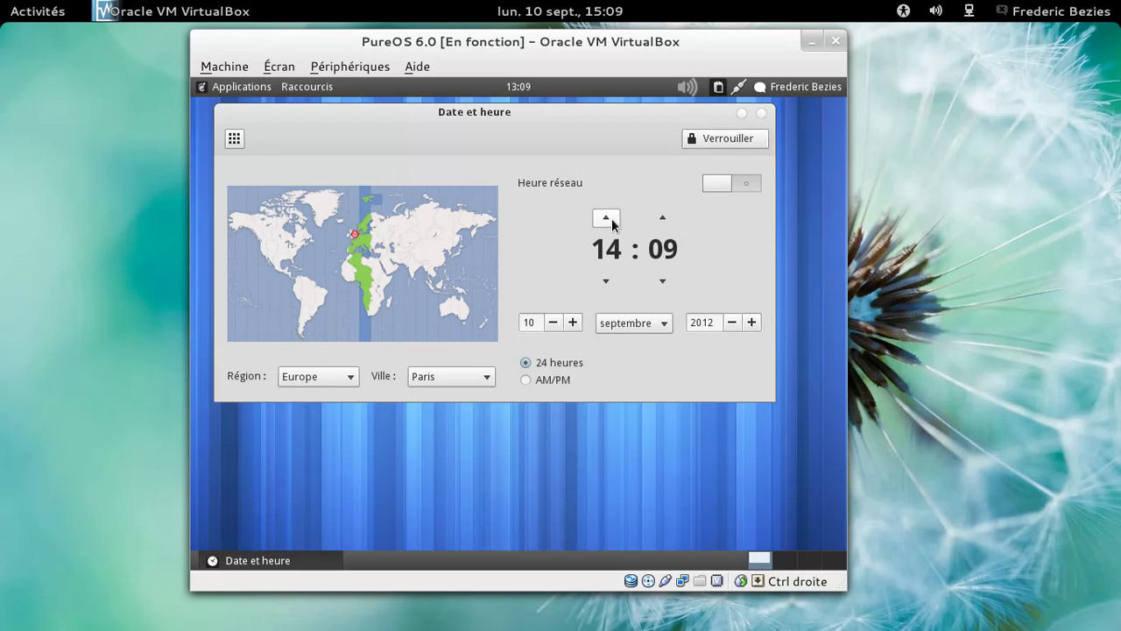
left_click(611, 220)
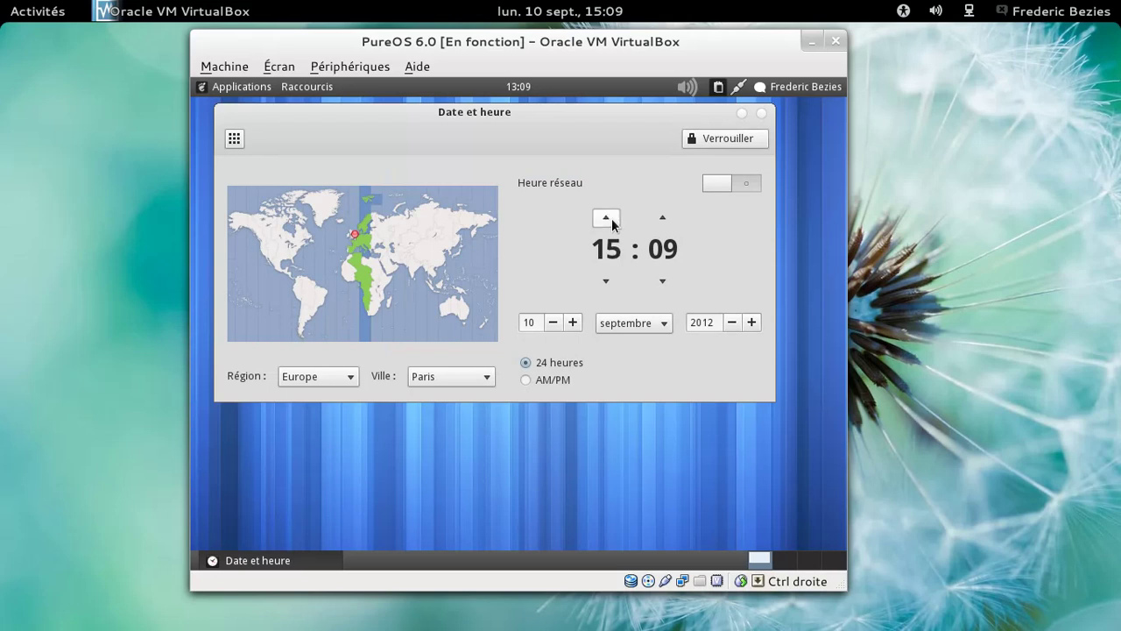
left_click(761, 113)
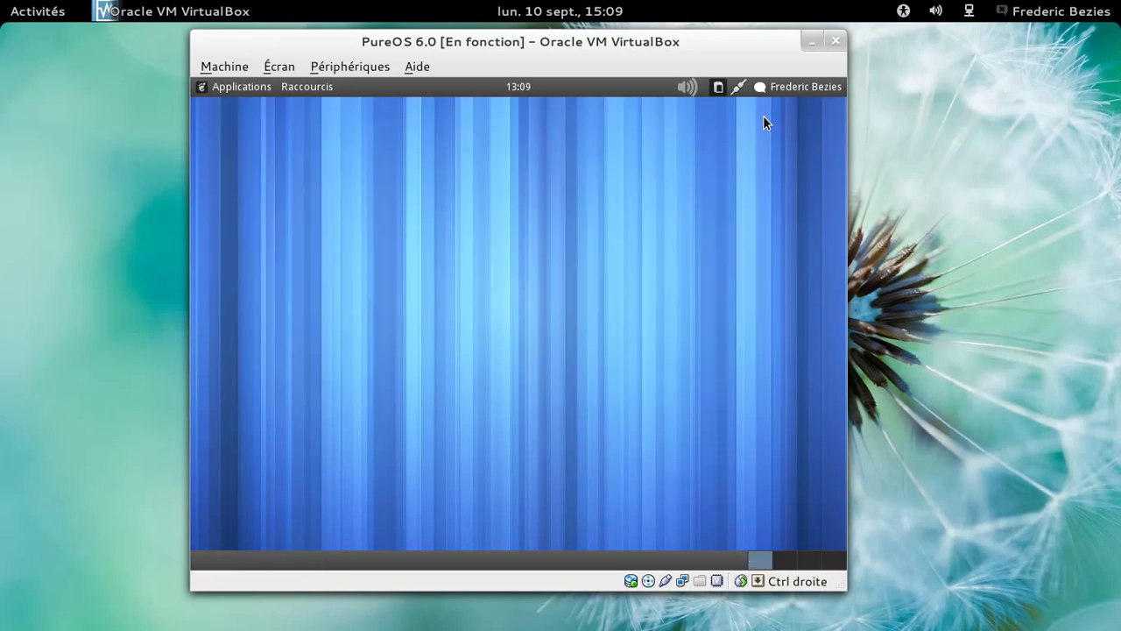
left_click(225, 88)
left_click(549, 85)
left_click(529, 87)
left_click(528, 87)
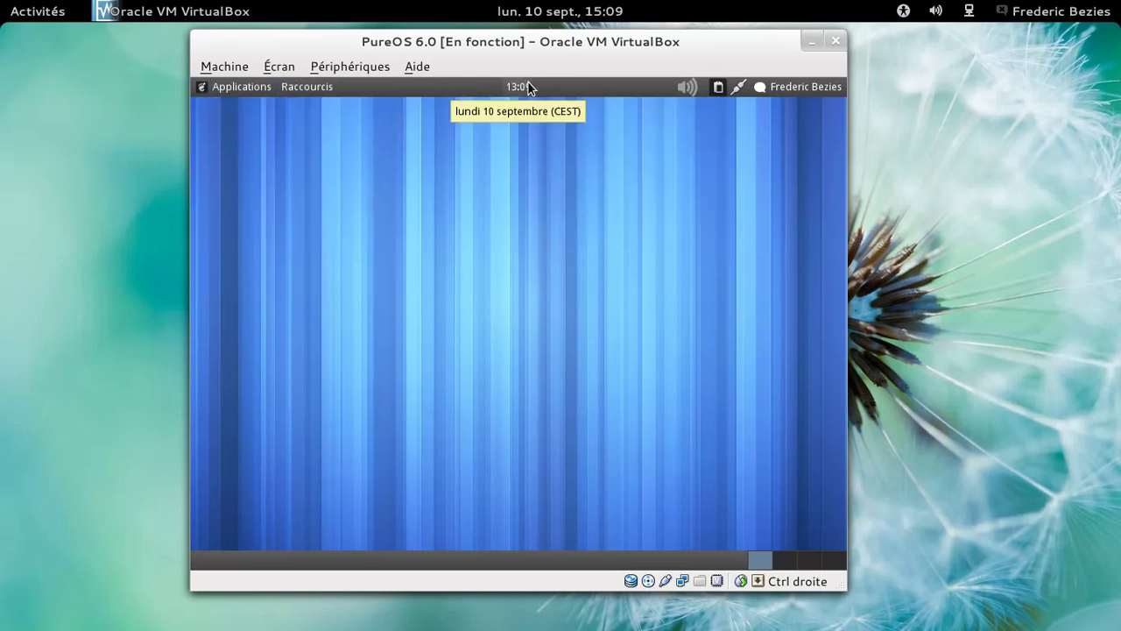
Launch the Synaptic package manager and authenticate with the root password.
left_click(214, 87)
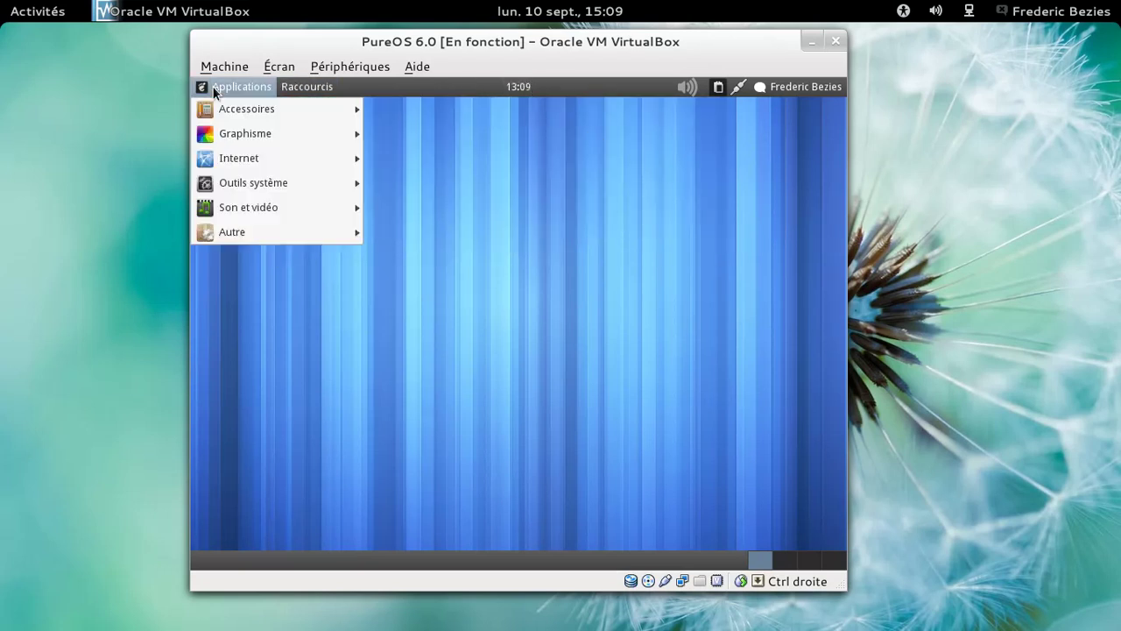
mouse_move(260, 181)
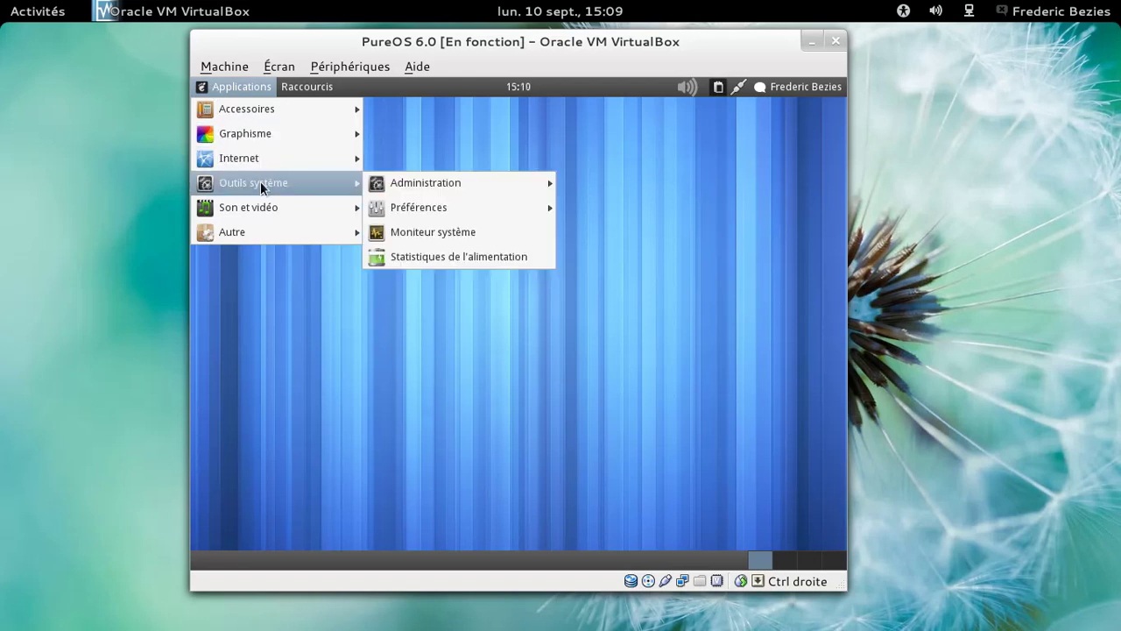
mouse_move(494, 211)
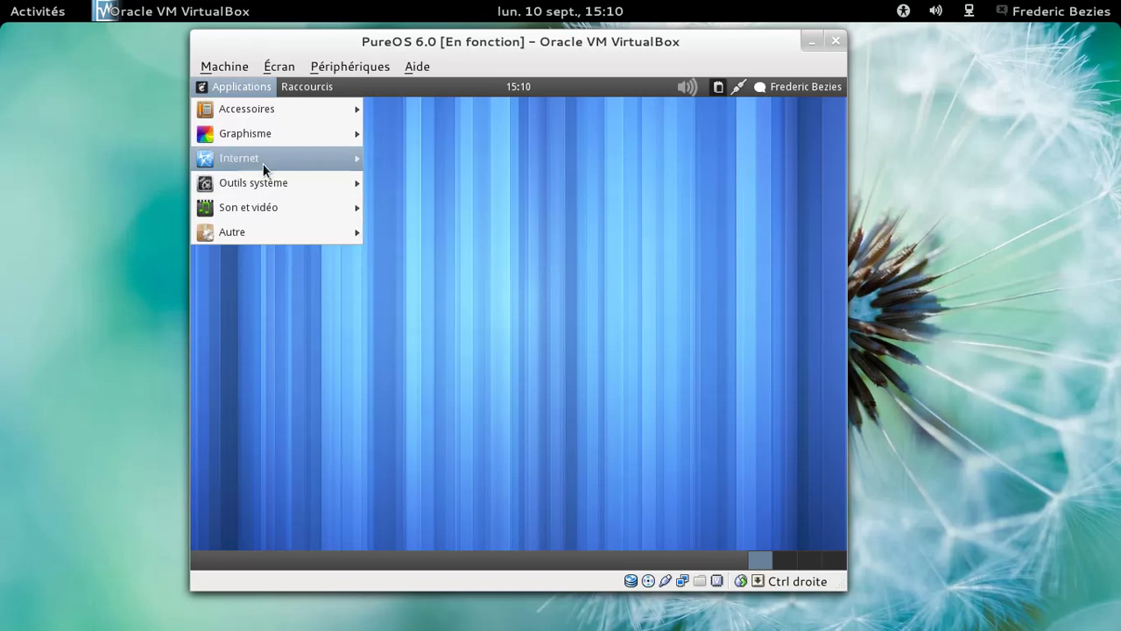
mouse_move(274, 108)
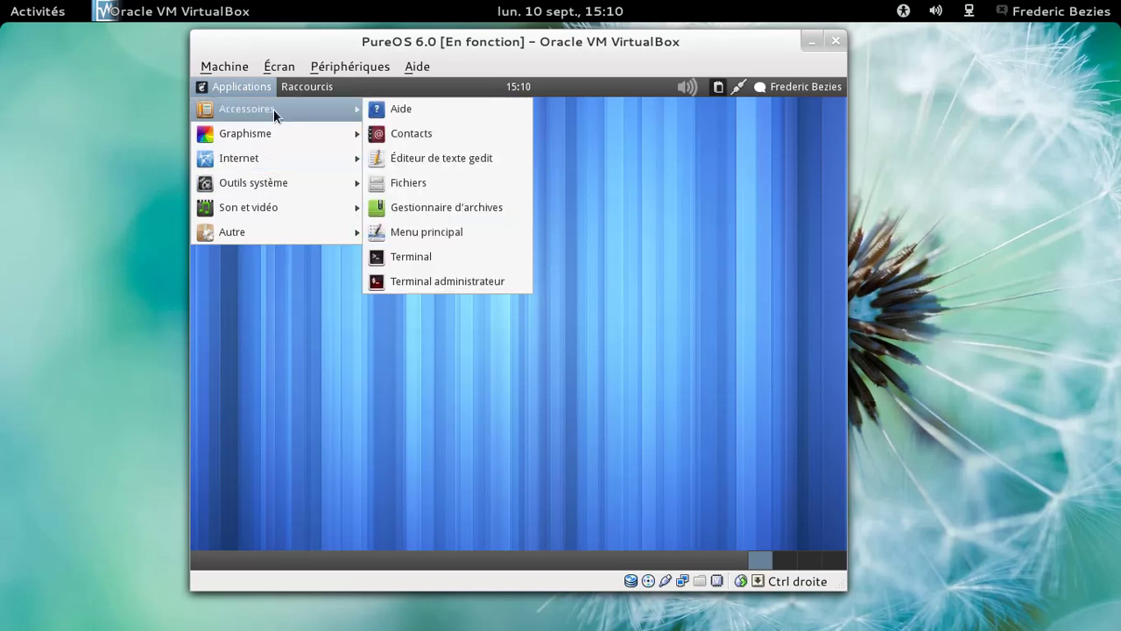
mouse_move(280, 156)
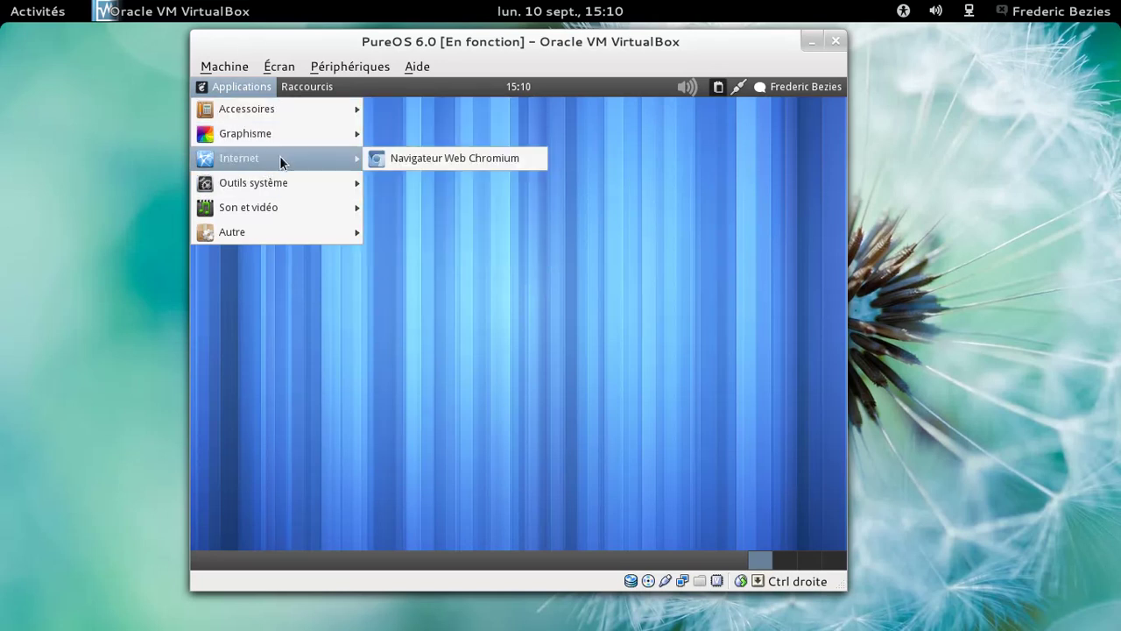
mouse_move(351, 182)
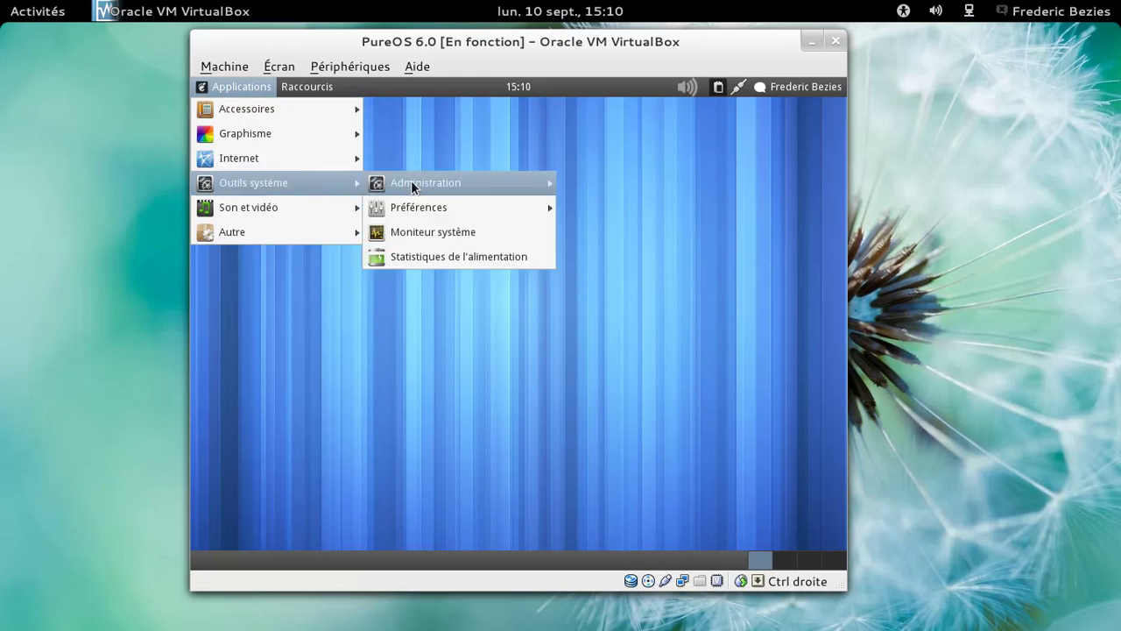
mouse_move(480, 186)
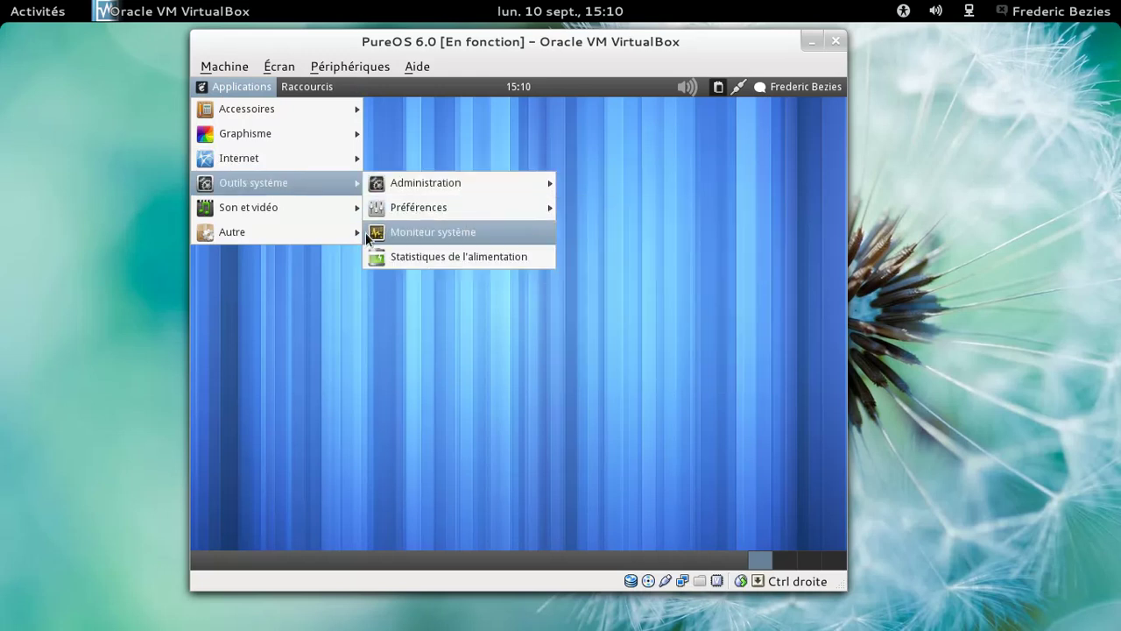
mouse_move(338, 224)
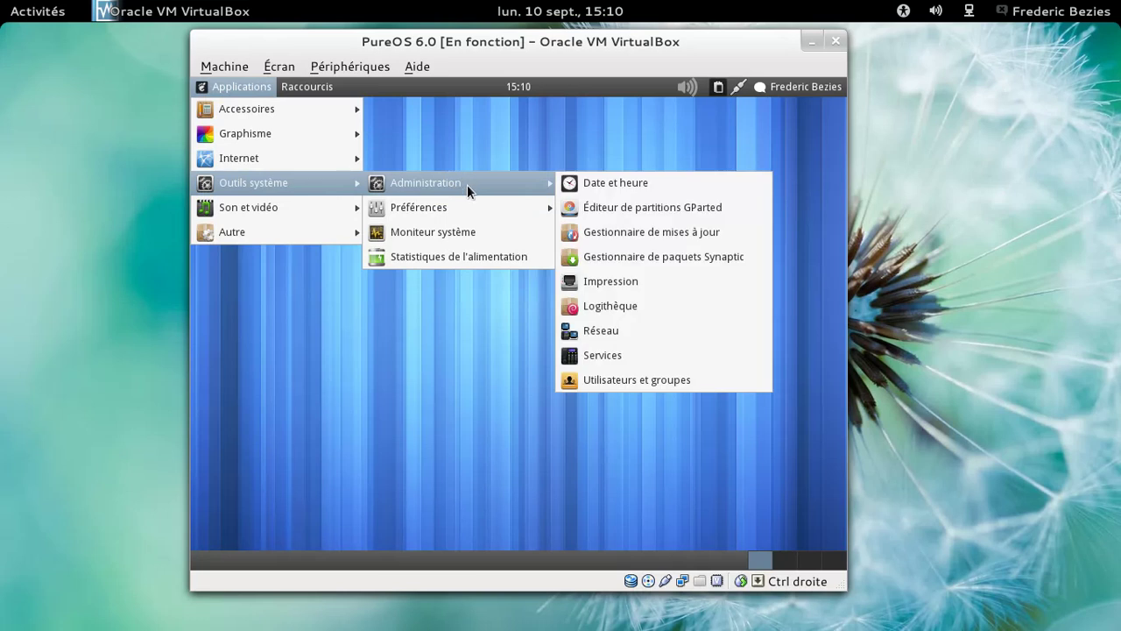
left_click(709, 255)
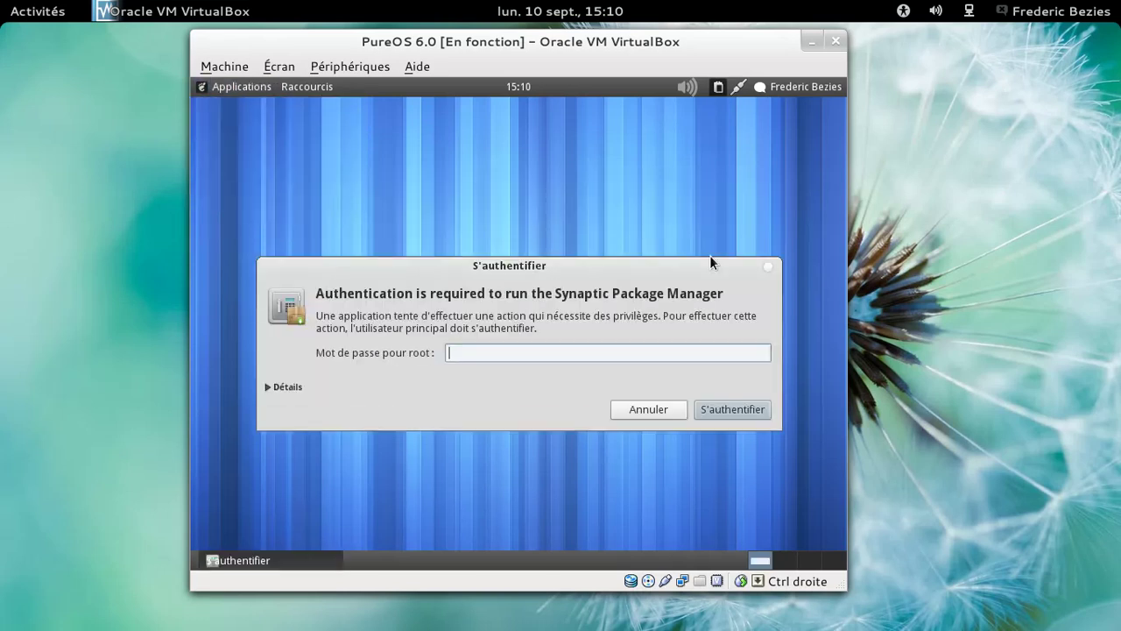
type("******")
key("Return")
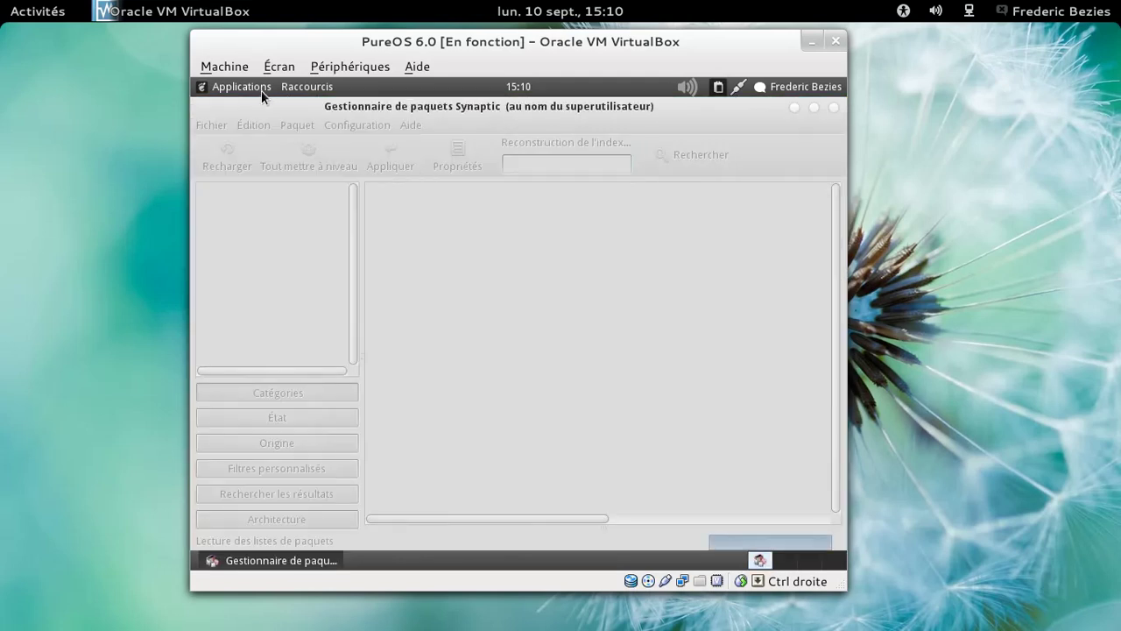
Open a regular user terminal in the PureOS desktop while Synaptic loads.
left_click(260, 89)
mouse_move(266, 111)
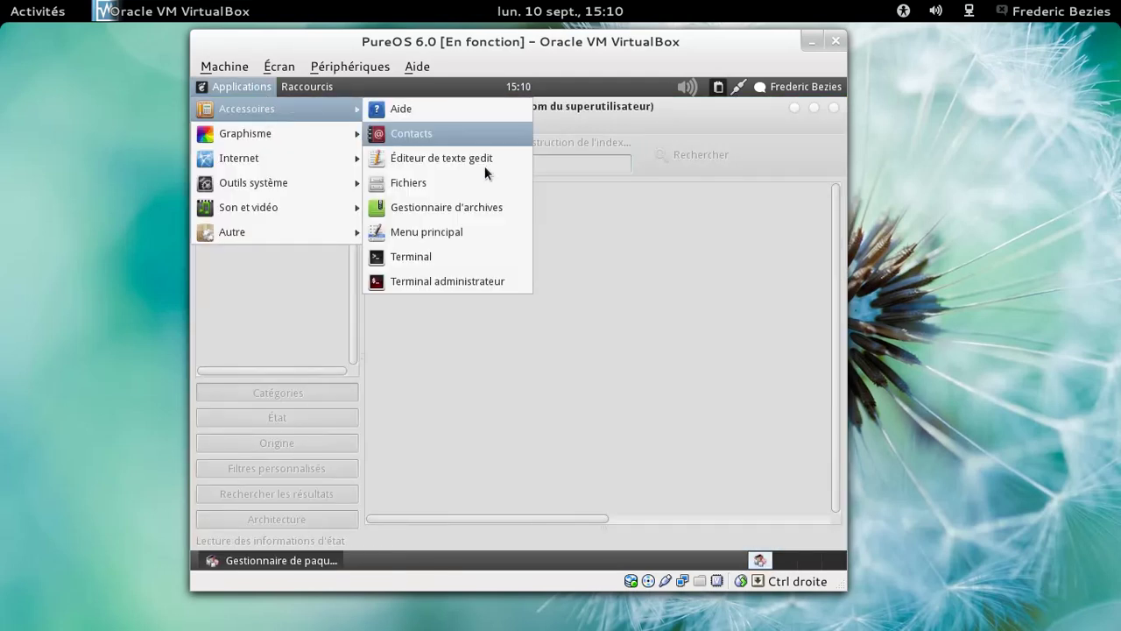
left_click(458, 271)
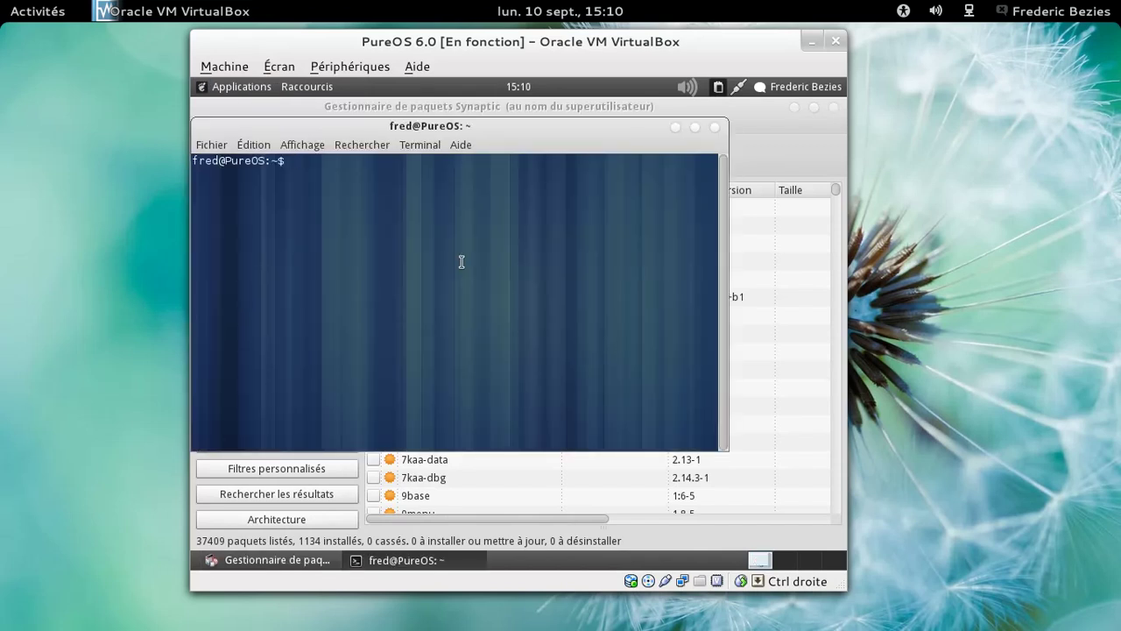
key("ctrl+f")
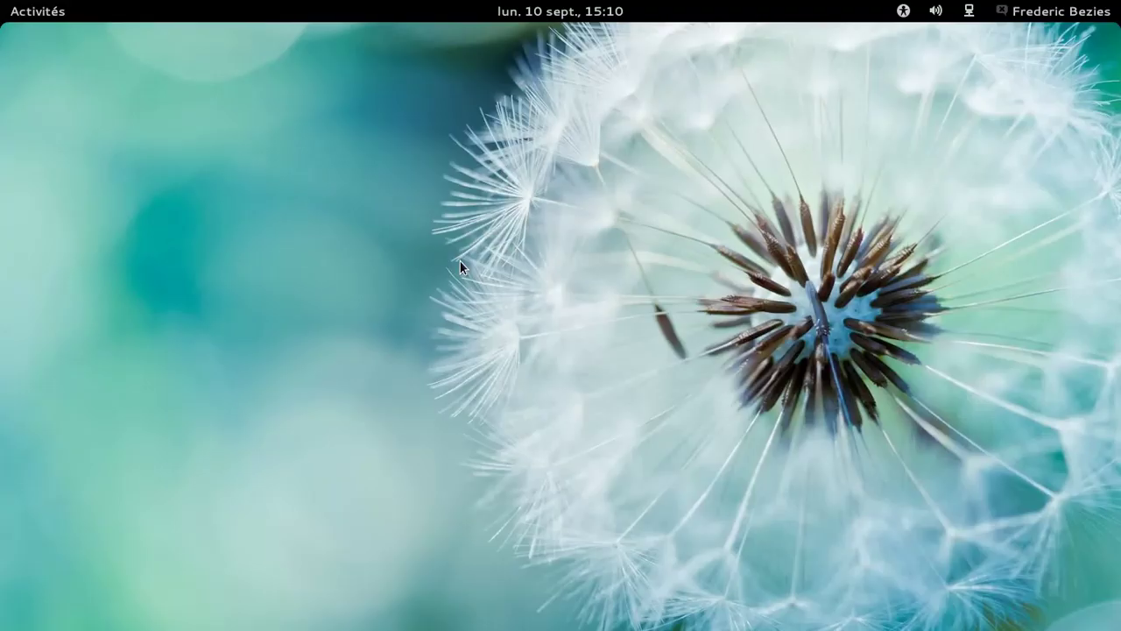
mouse_move(2, 3)
left_click(538, 445)
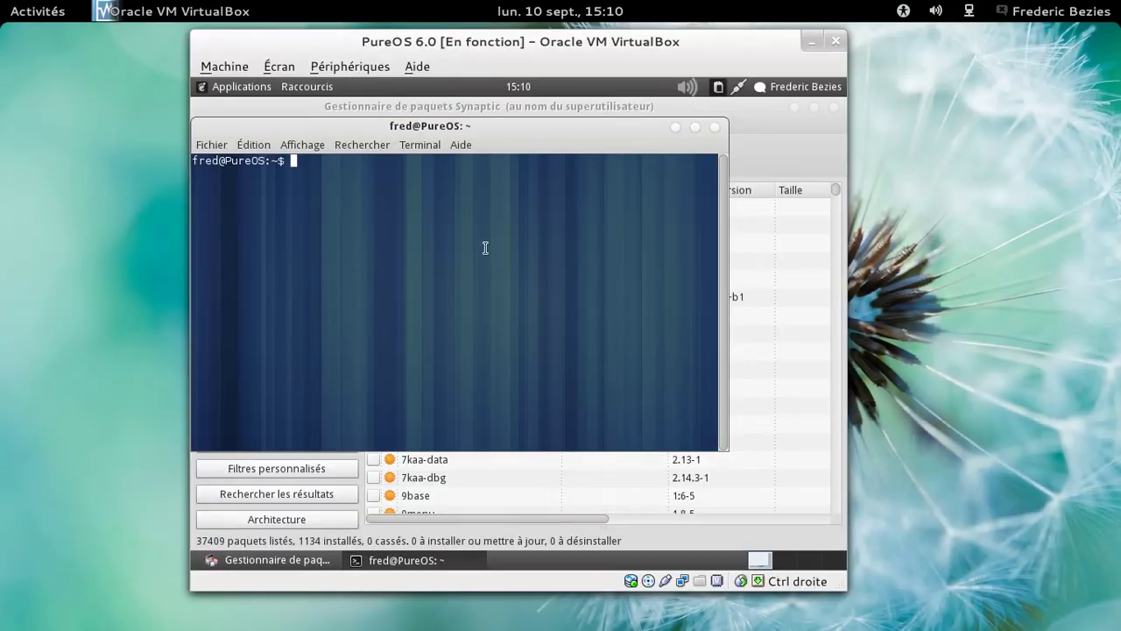
Run "gnome-shell --replace &" in the terminal to switch the desktop shell, and enter "exit" at the prompt.
type("gnome-shell --replace &")
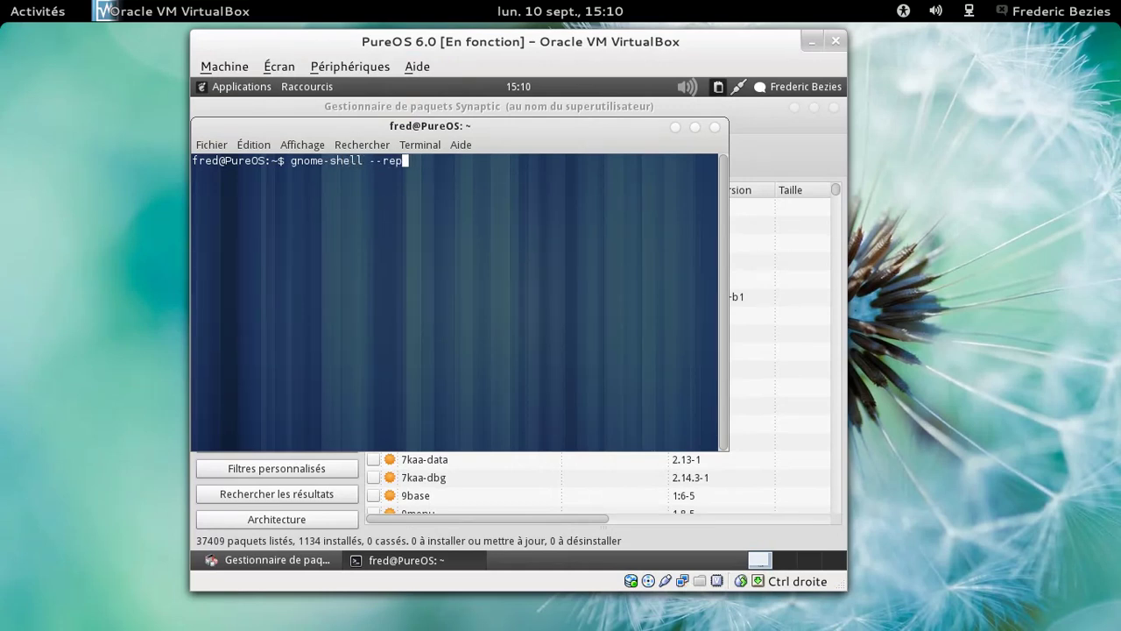
key("Return")
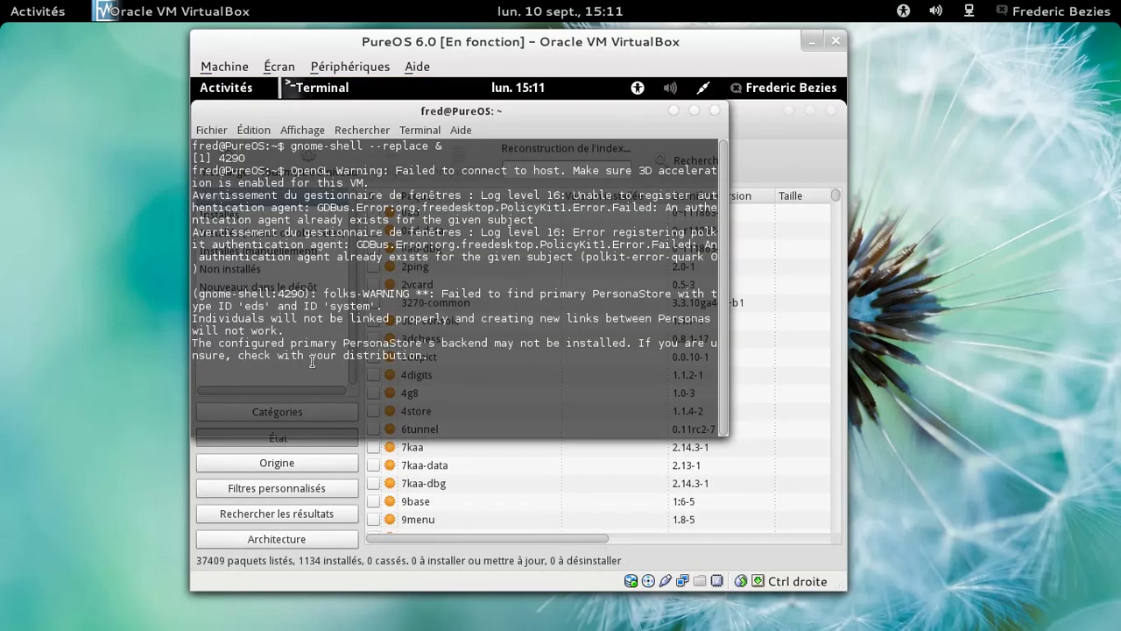
key("Return")
type("exit")
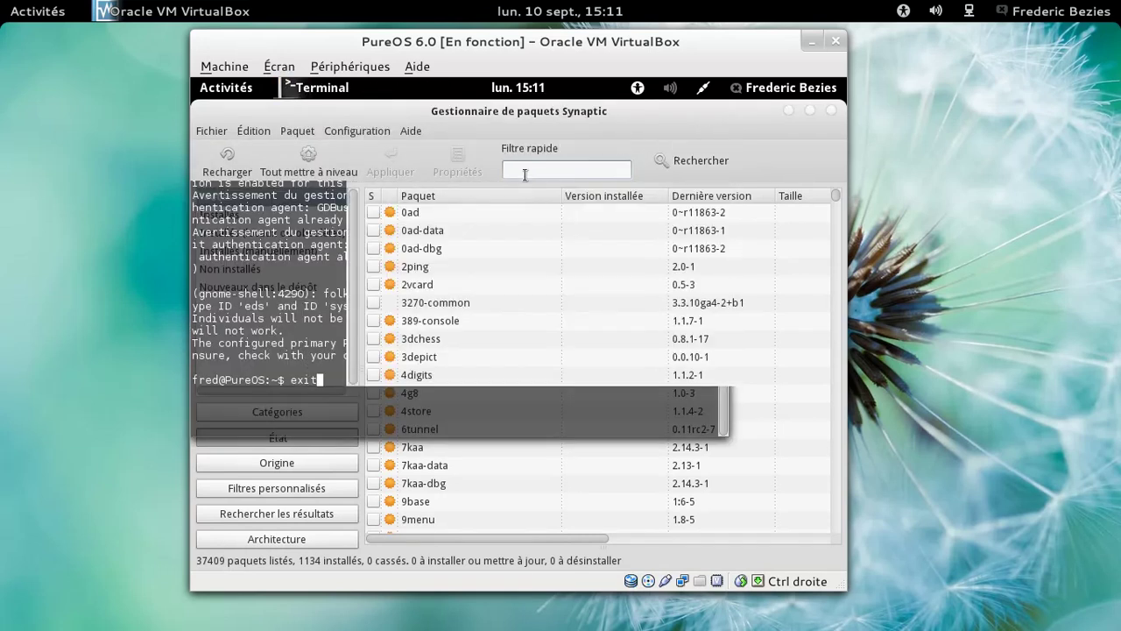
Filter the package list by "libreoffice" and mark the libreoffice package for installation together with its dependencies.
type("libreoffice")
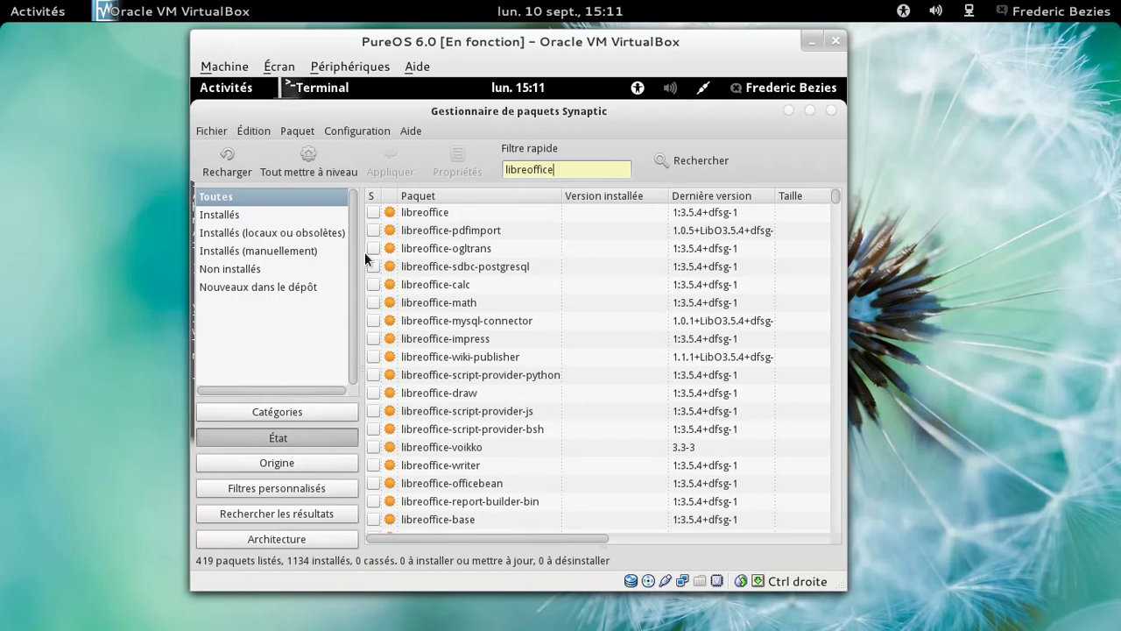
left_click(375, 211)
left_click(410, 227)
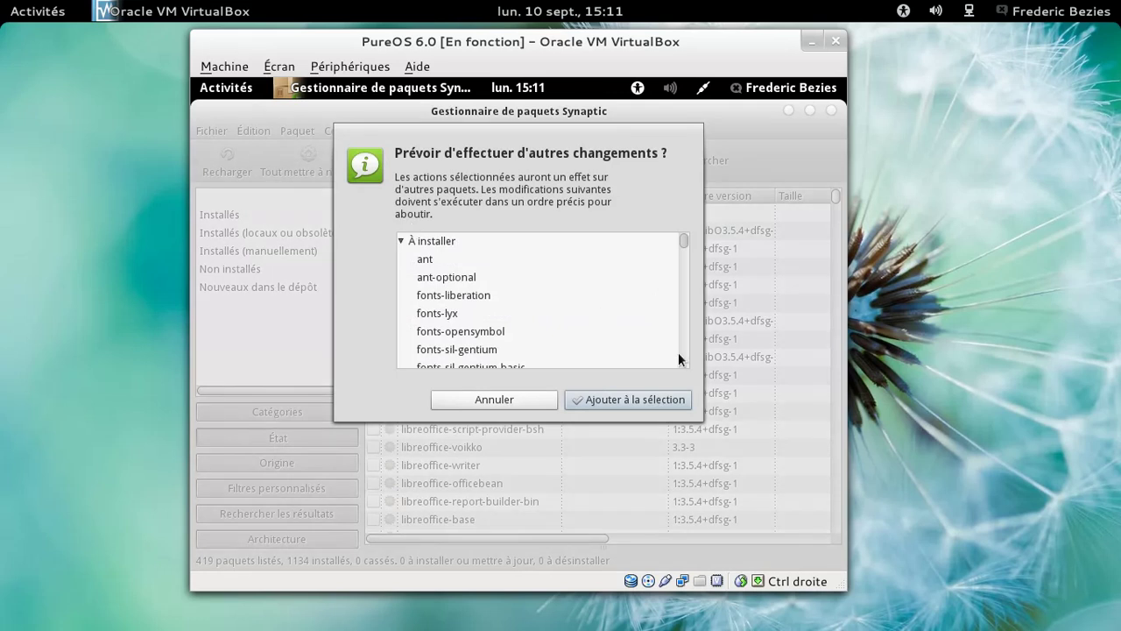
left_click(663, 401)
left_click(663, 397)
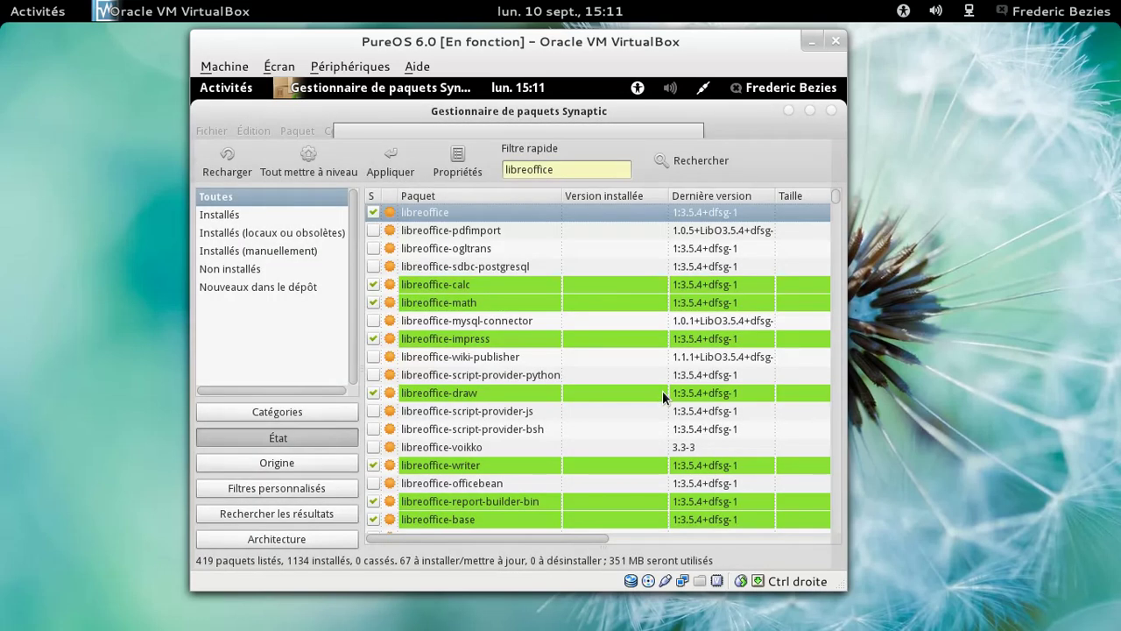
Mark the French help package libreoffice-help-fr for installation and accept the additional libreoffice-l10n-fr package.
scroll(579, 331, "down", 5)
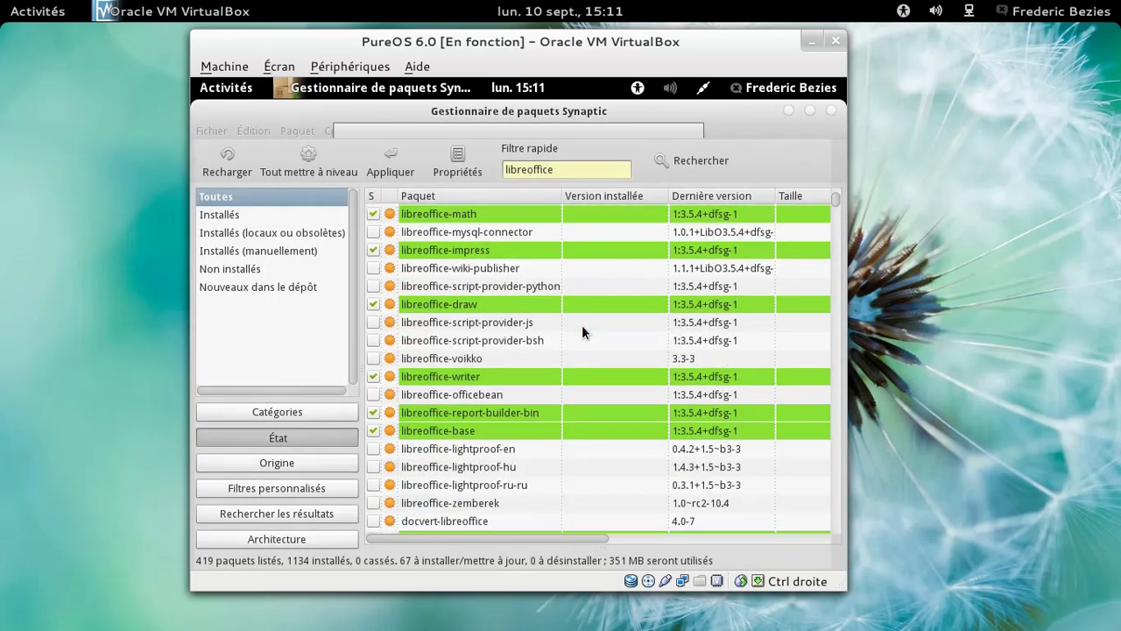
scroll(582, 326, "down", 6)
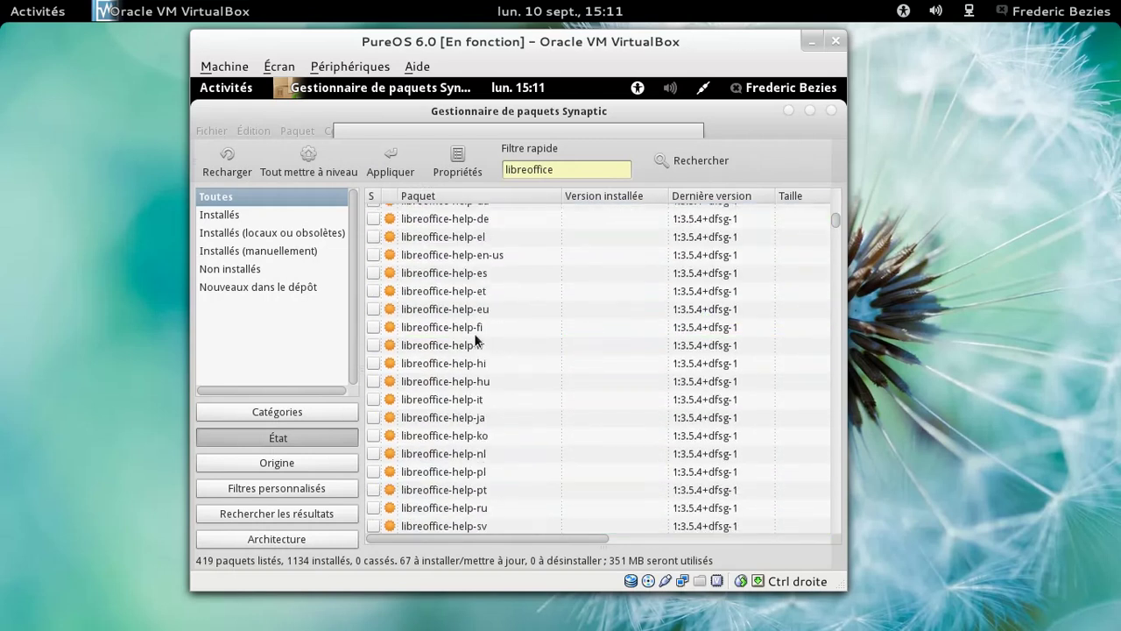
right_click(375, 344)
left_click(445, 365)
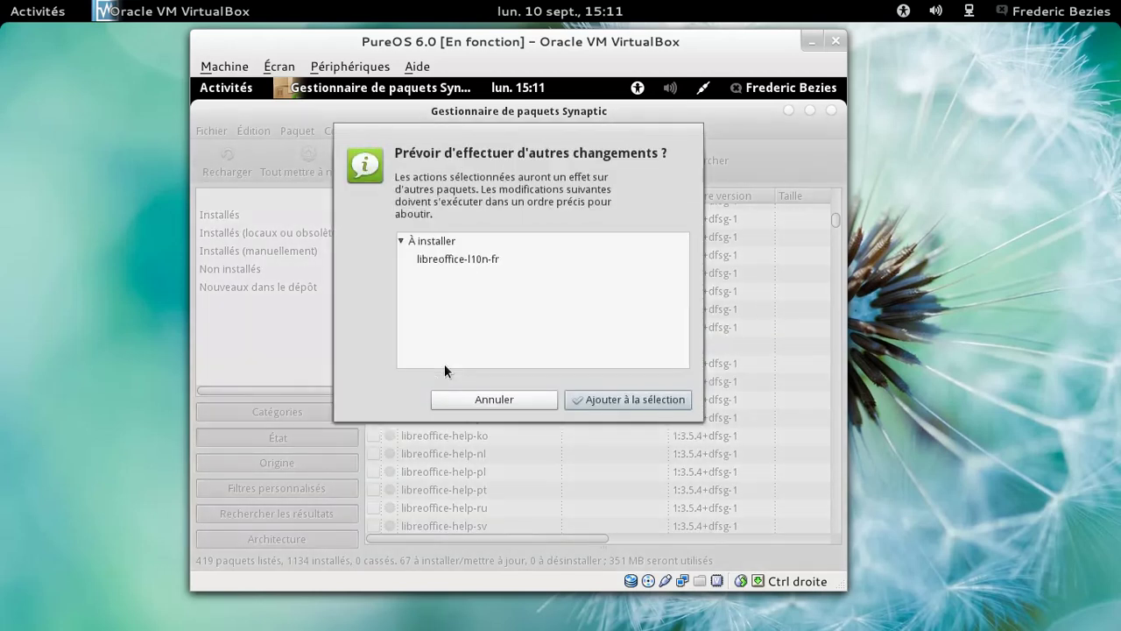
left_click(621, 399)
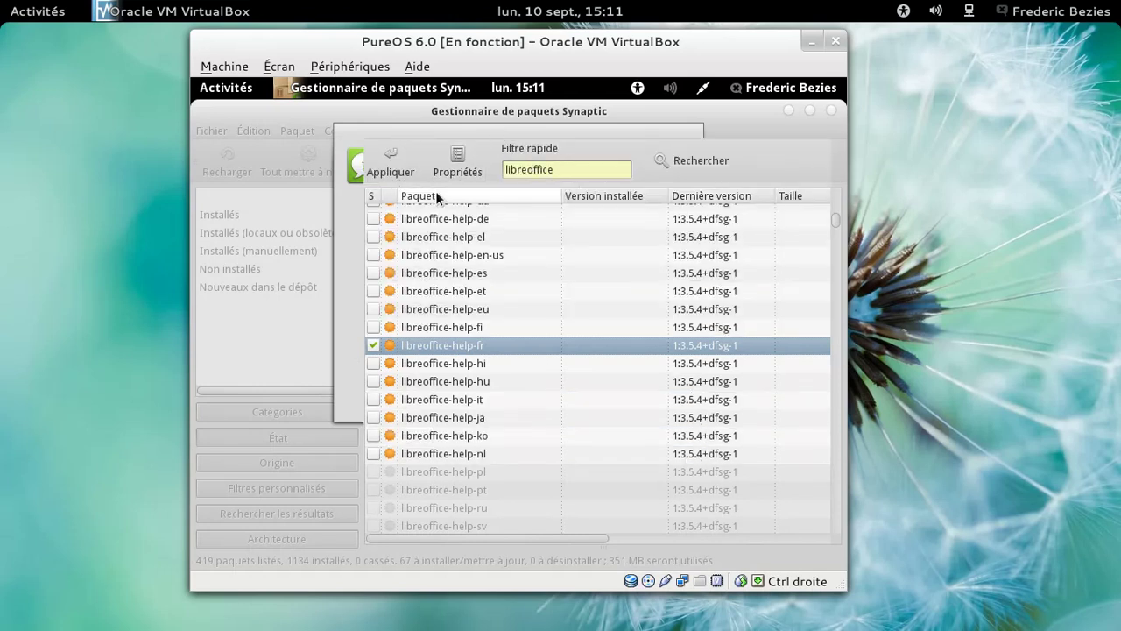
key("Return")
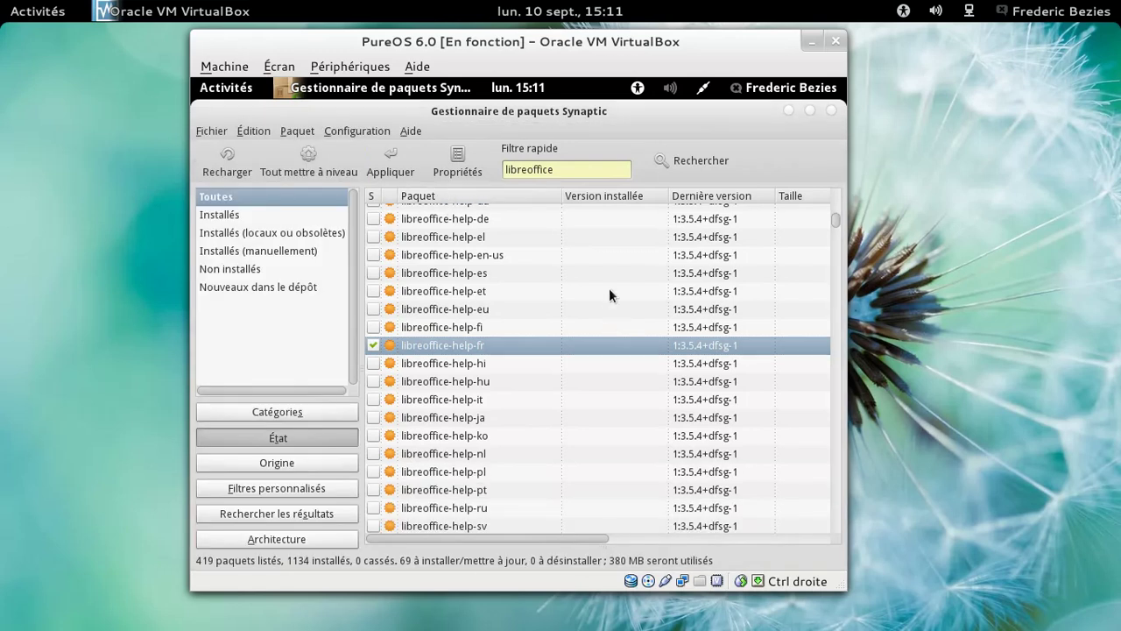
Minimize the Synaptic window and bring it back from the activities overview.
left_click(788, 111)
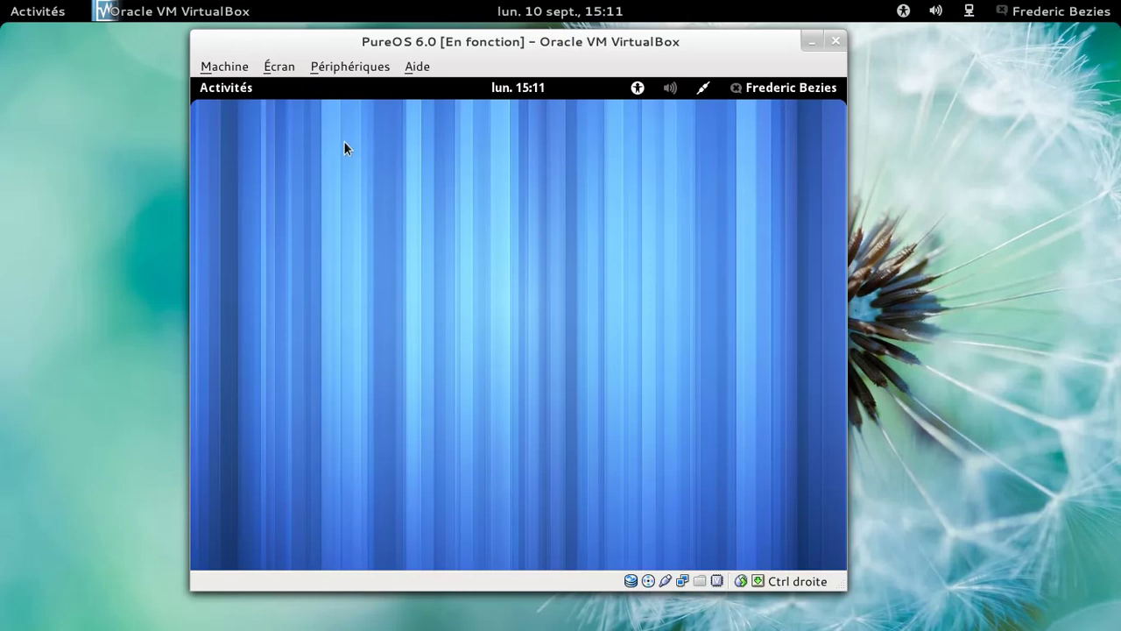
left_click(226, 88)
left_click(546, 277)
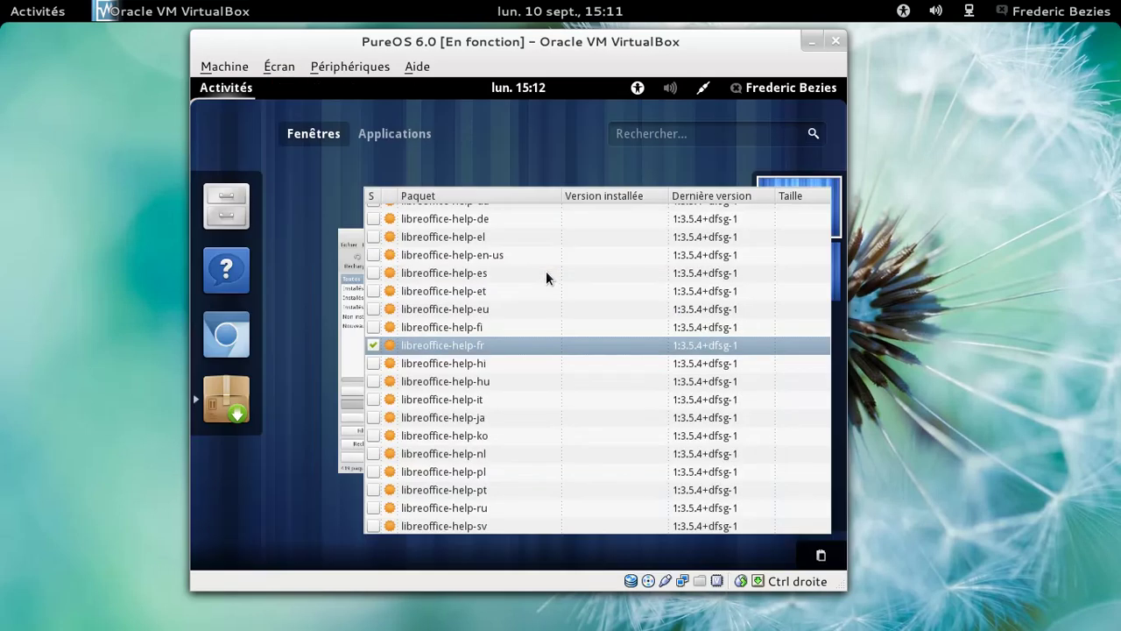
left_click(500, 274)
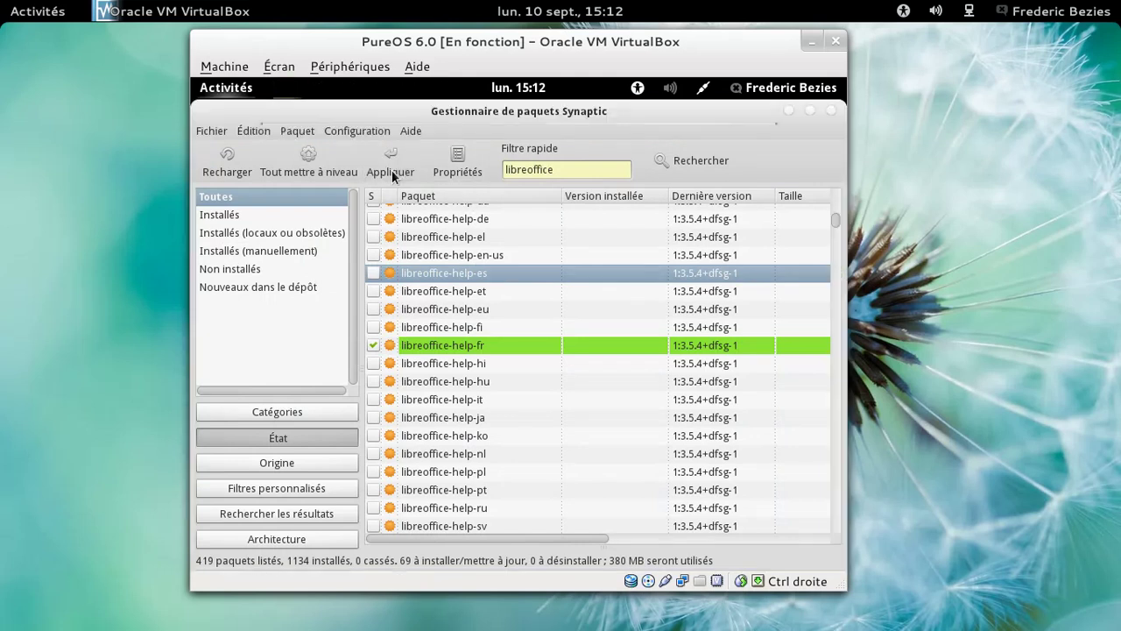
Apply the marked package changes to start the download, and show the per-file download details.
left_click(392, 170)
left_click(721, 420)
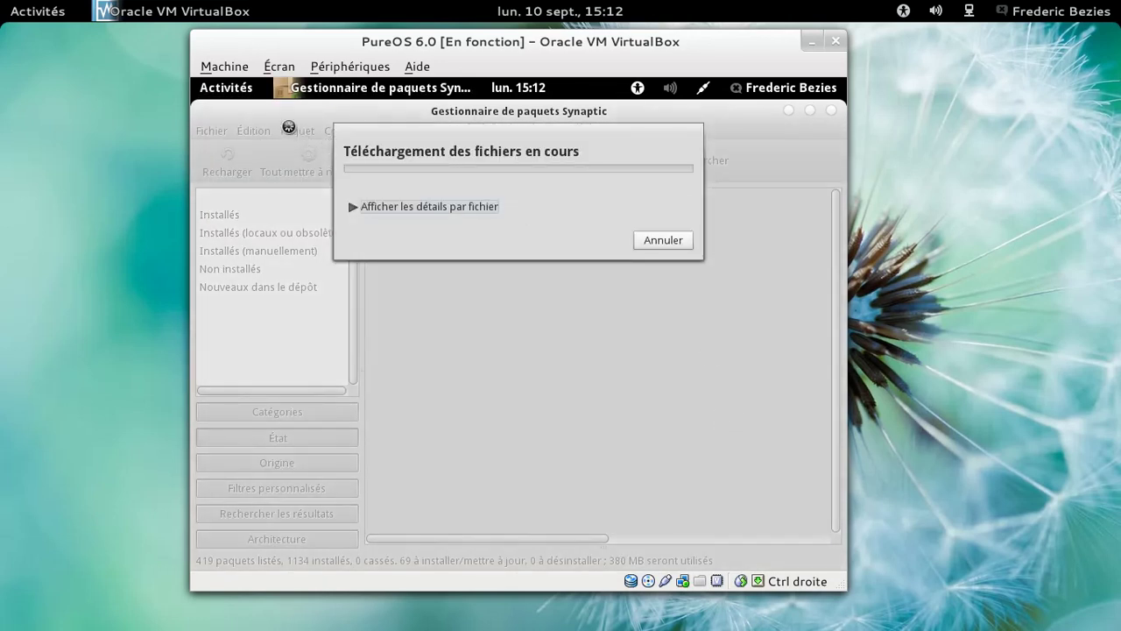
left_click(242, 91)
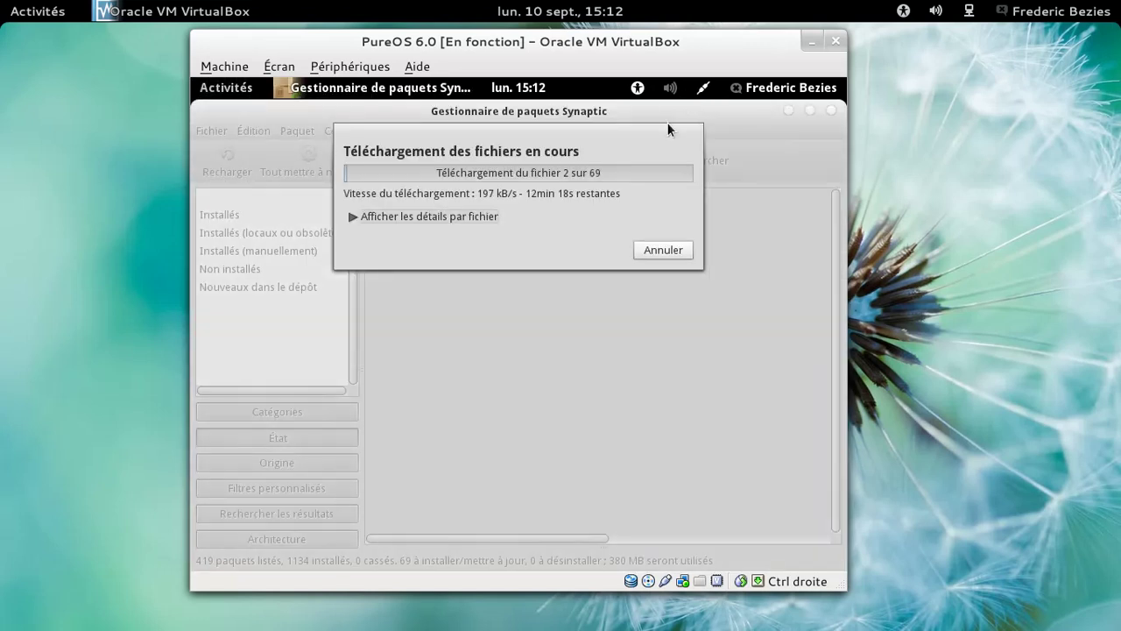
left_click(452, 219)
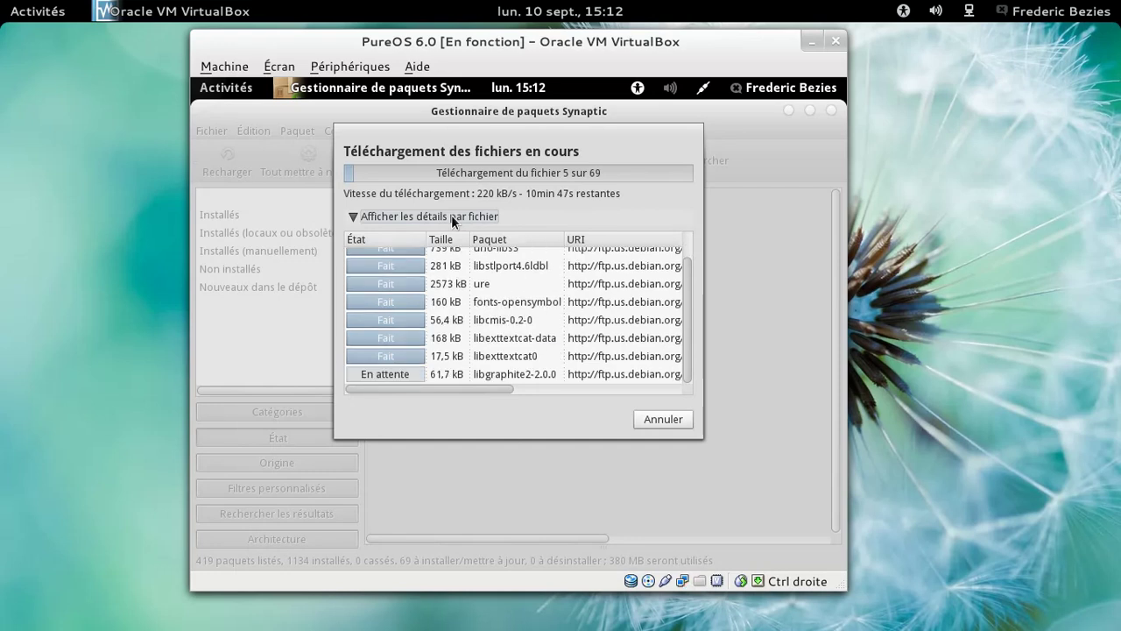
Launch the Chromium browser from the activities overview and open its About page.
left_click(255, 89)
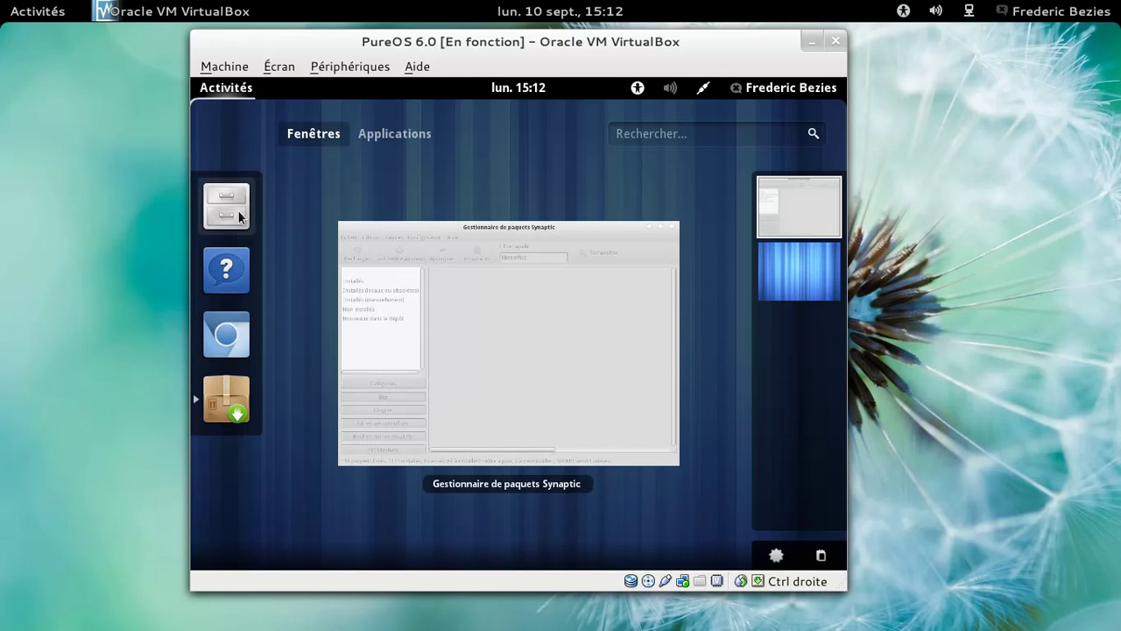
key("Escape")
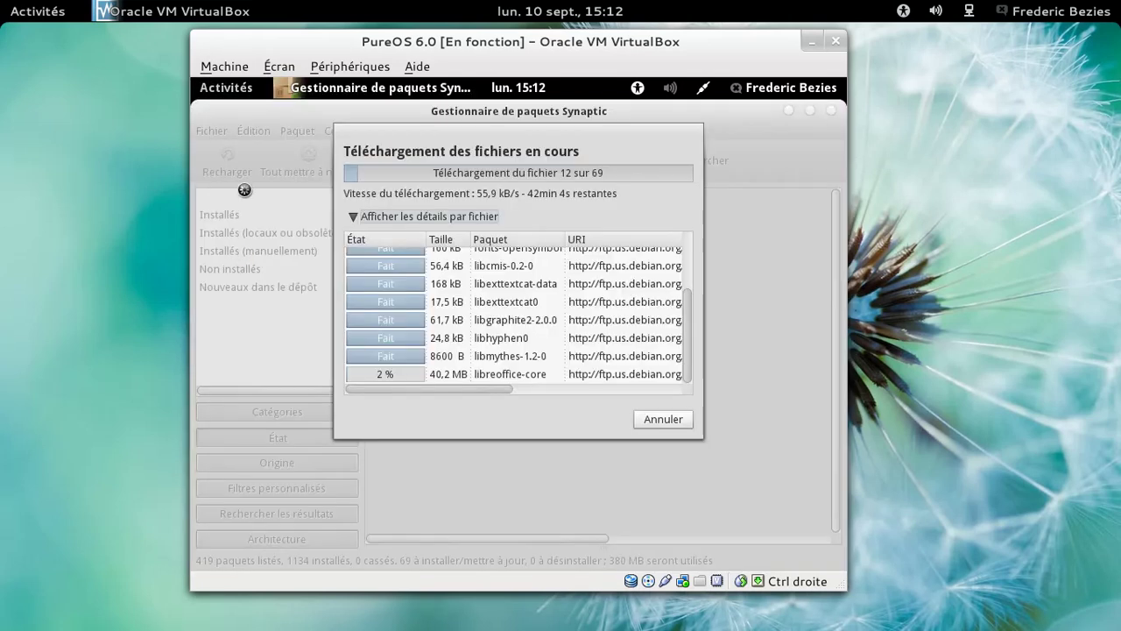
left_click(226, 91)
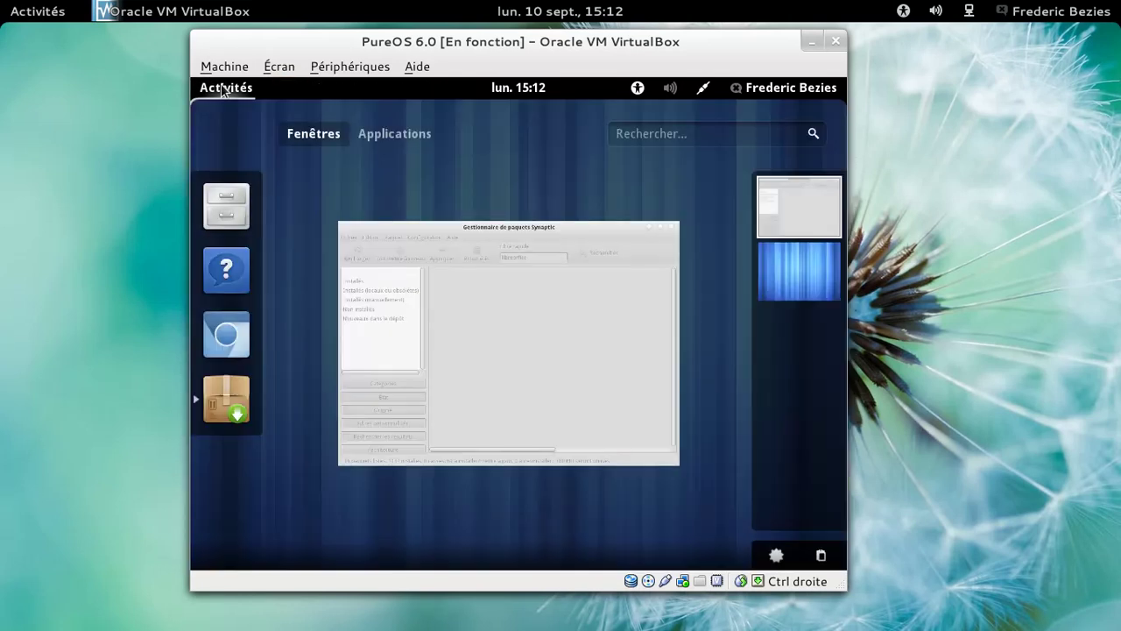
left_click(232, 338)
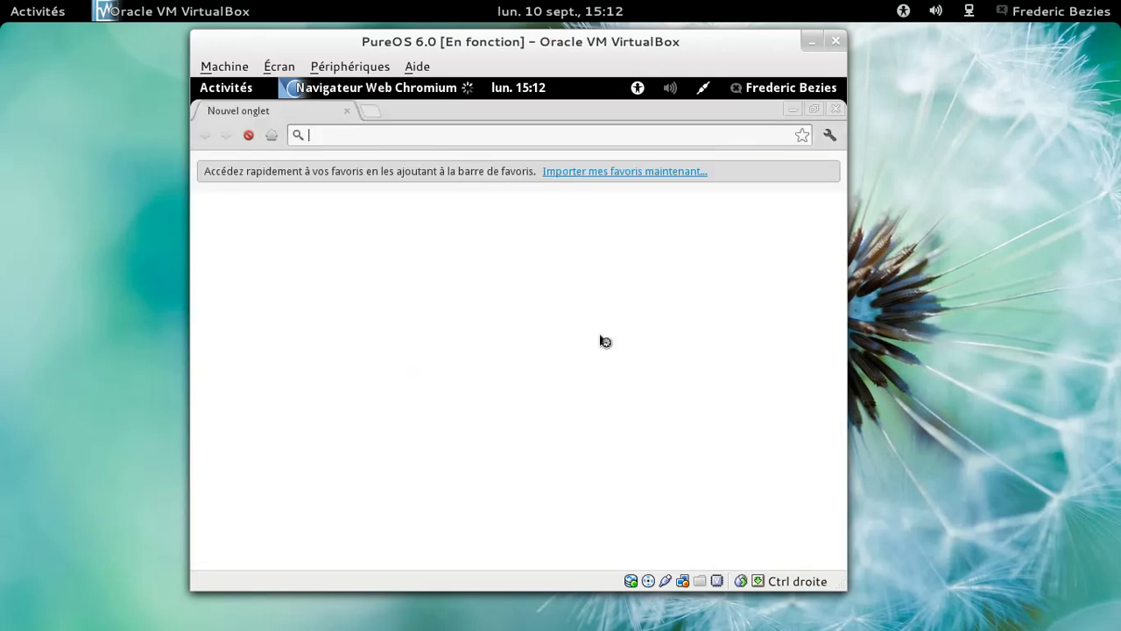
left_click(826, 136)
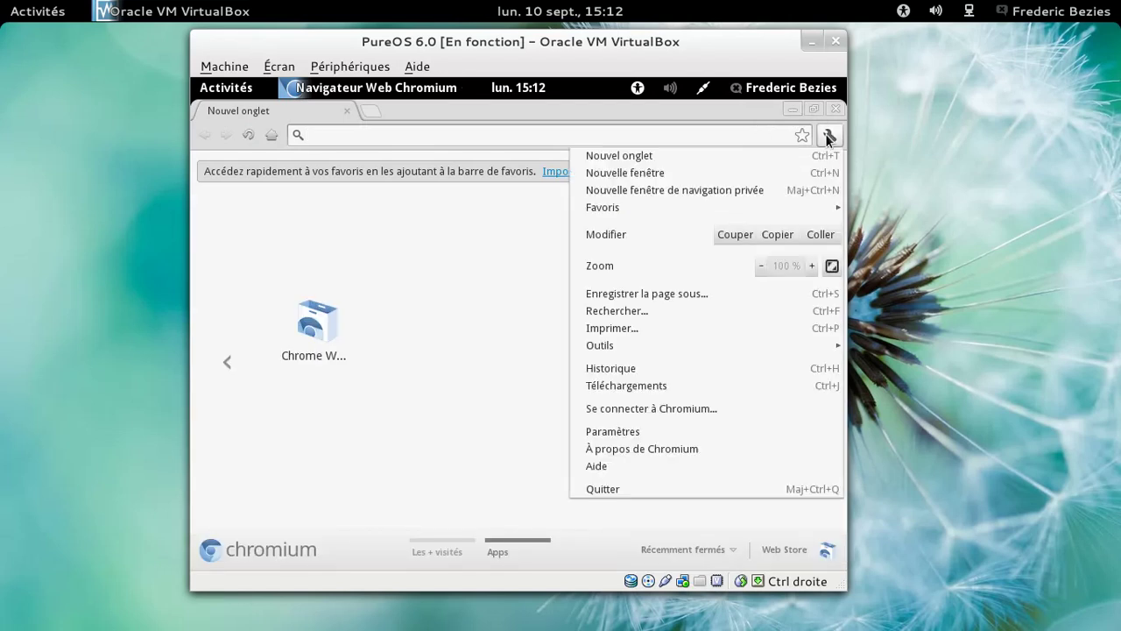
left_click(698, 446)
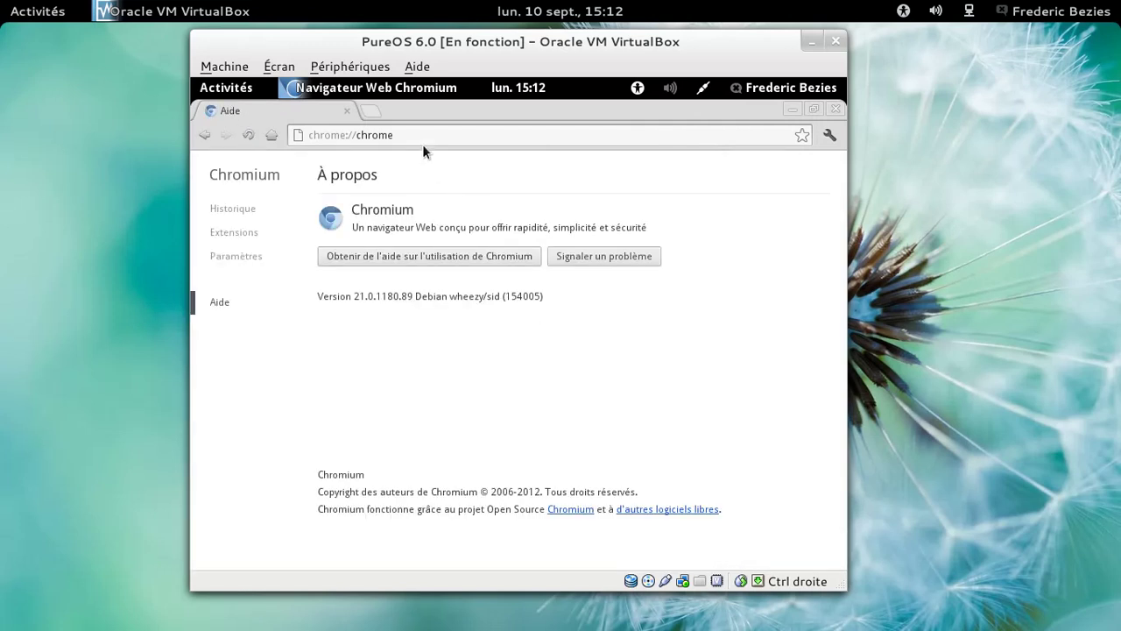
Load the website pureos.org in Chromium.
left_click_drag(404, 140, 307, 138)
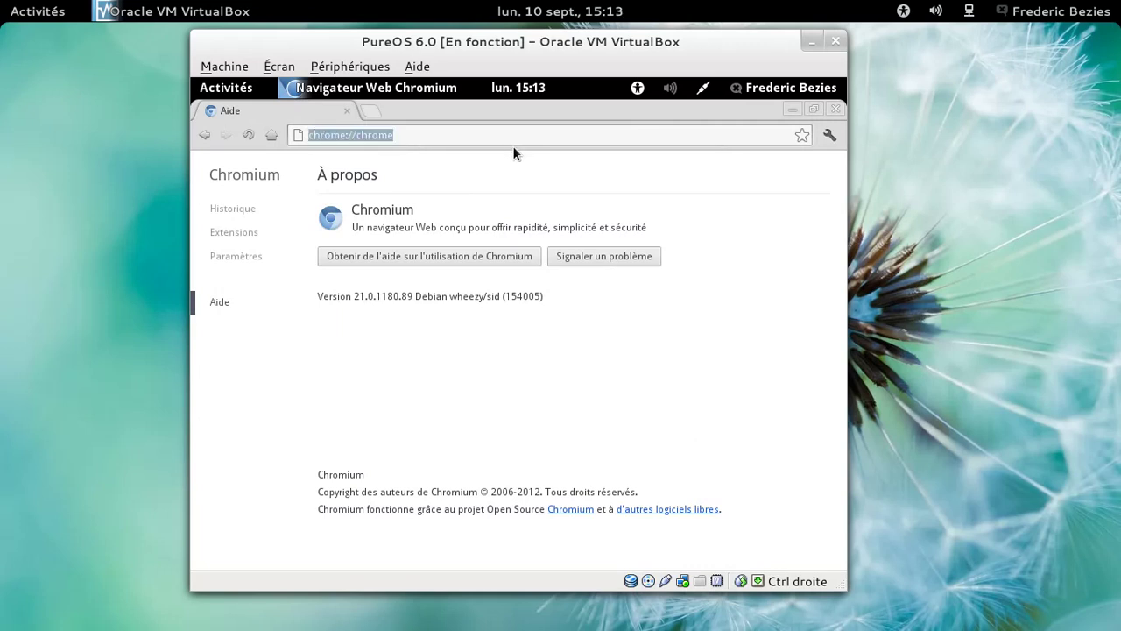
type("pureos.org")
key("Return")
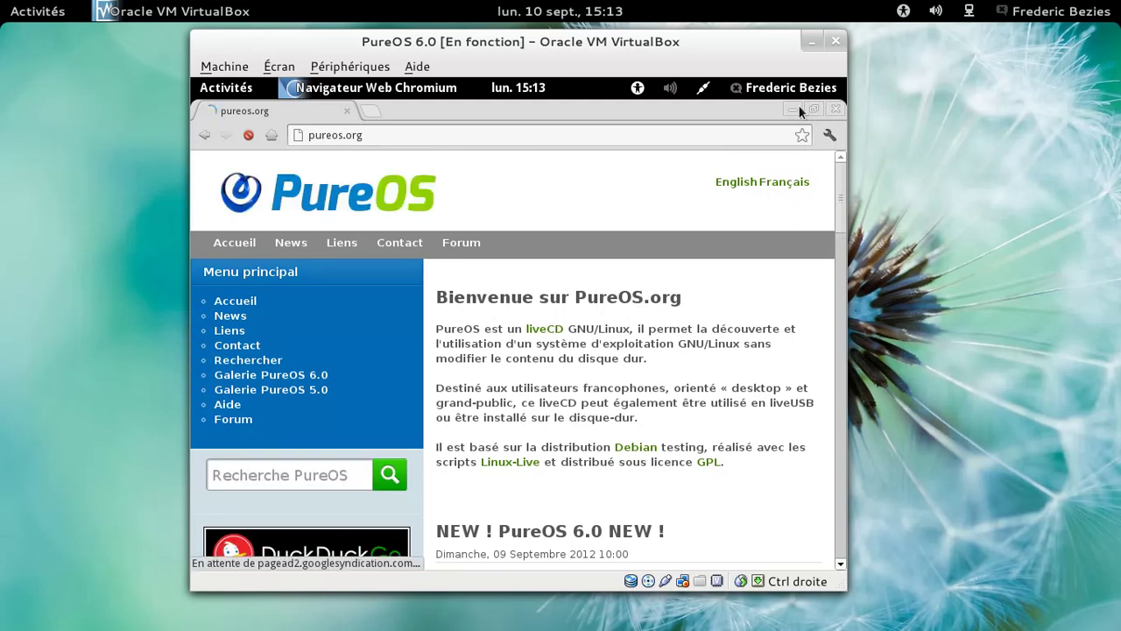
Examine the installed applications under Graphisme, Internet, Outils système, Programmation, Son et vidéo and Toutes, and return to the Chromium window.
left_click(239, 88)
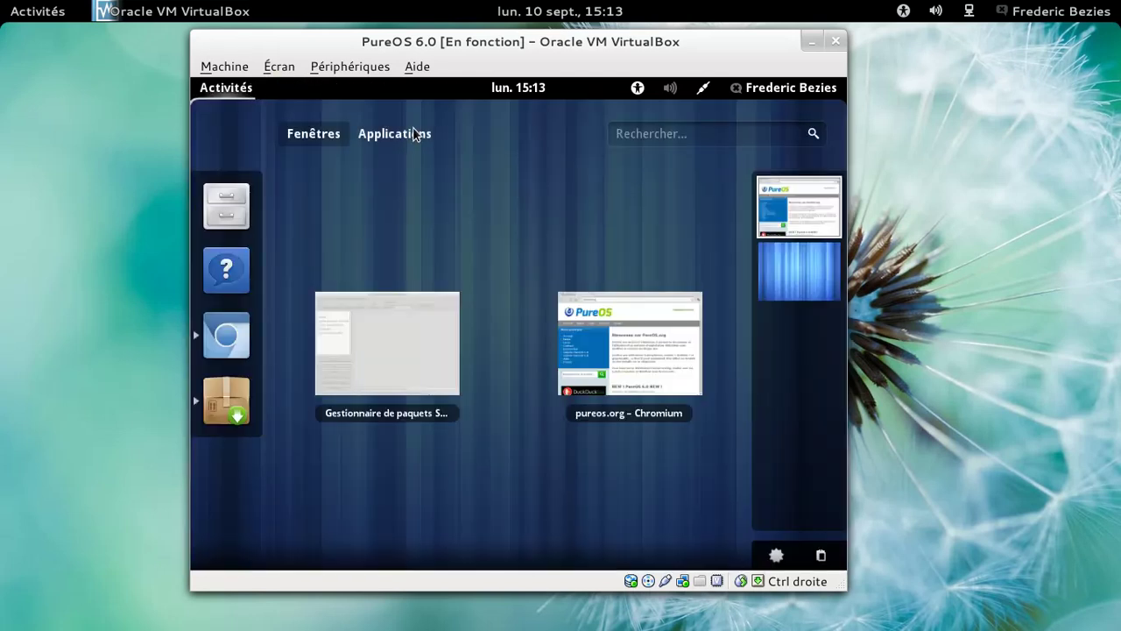
left_click(415, 131)
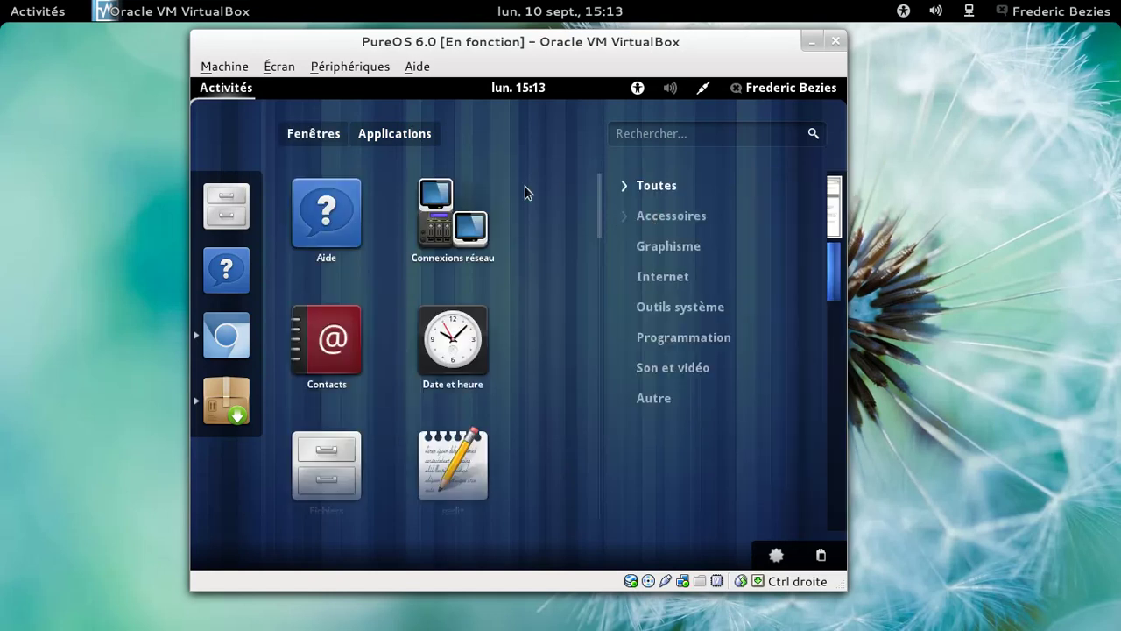
left_click(662, 248)
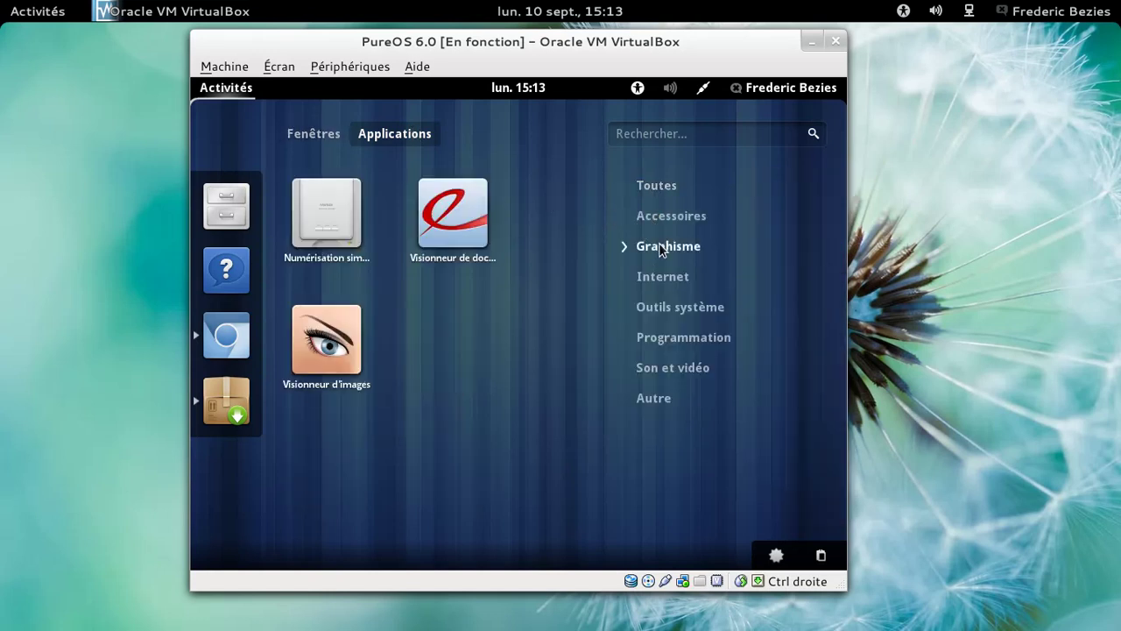
left_click(664, 283)
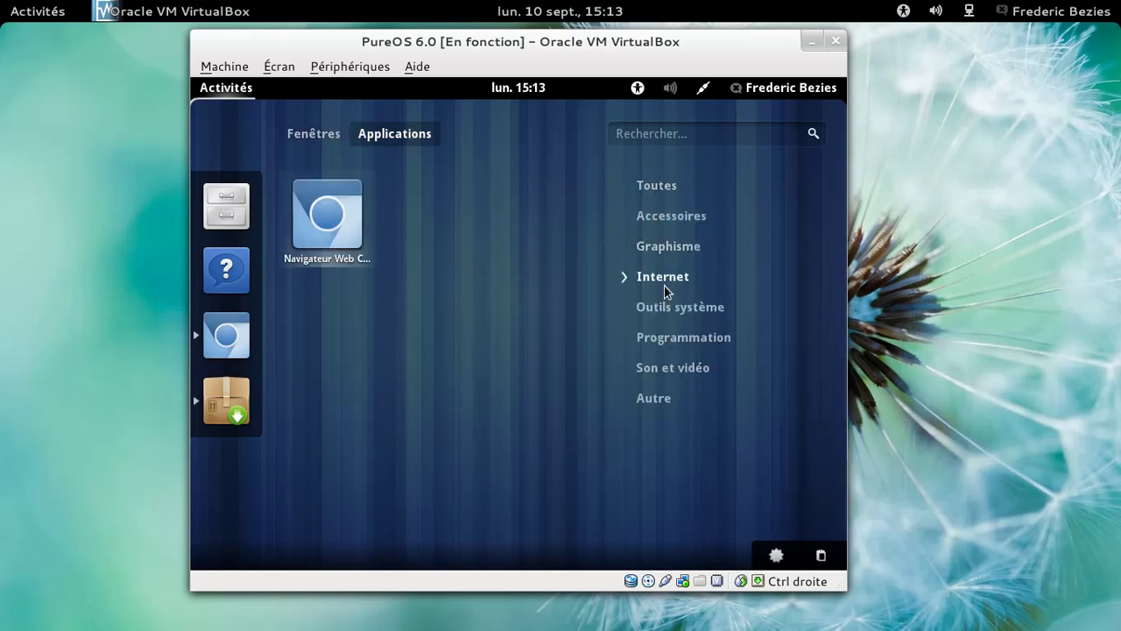
left_click(666, 309)
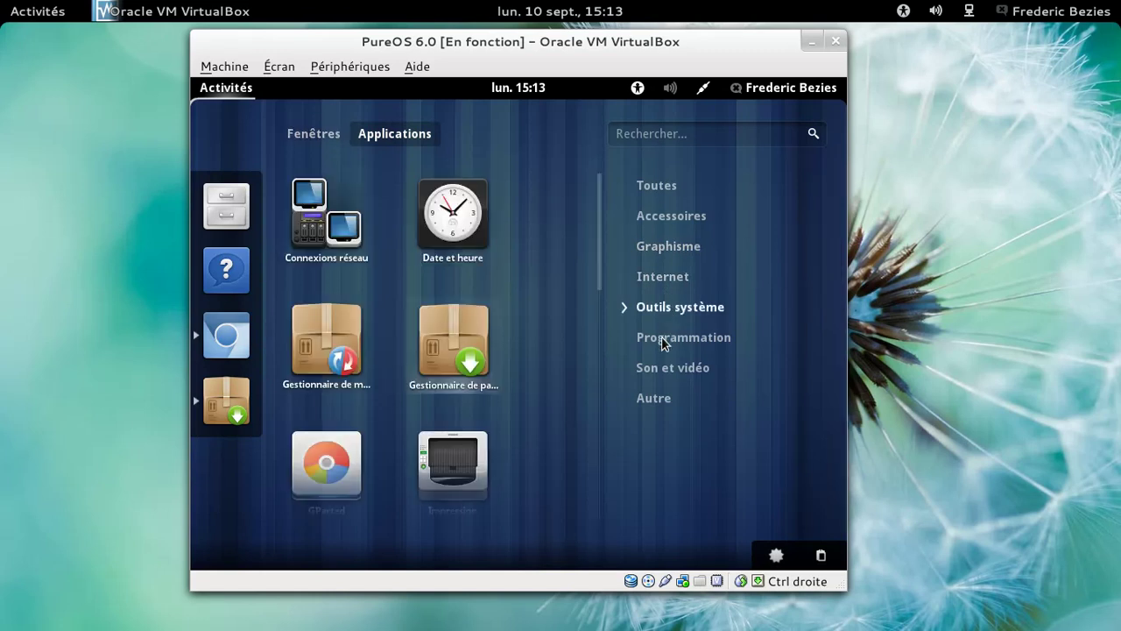
left_click(664, 340)
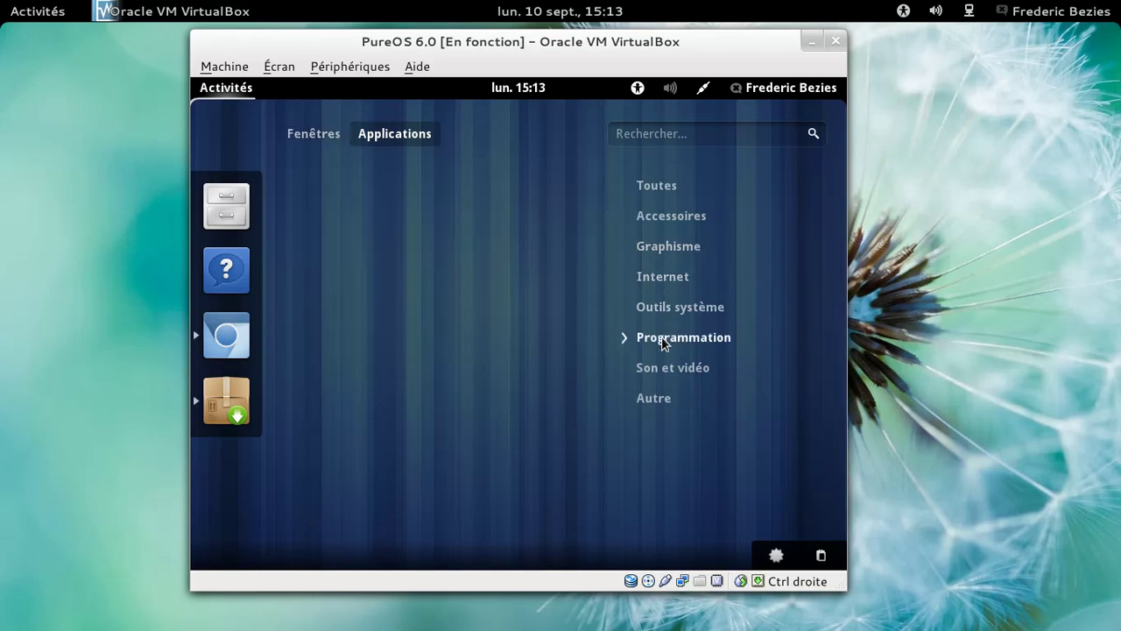
left_click(664, 372)
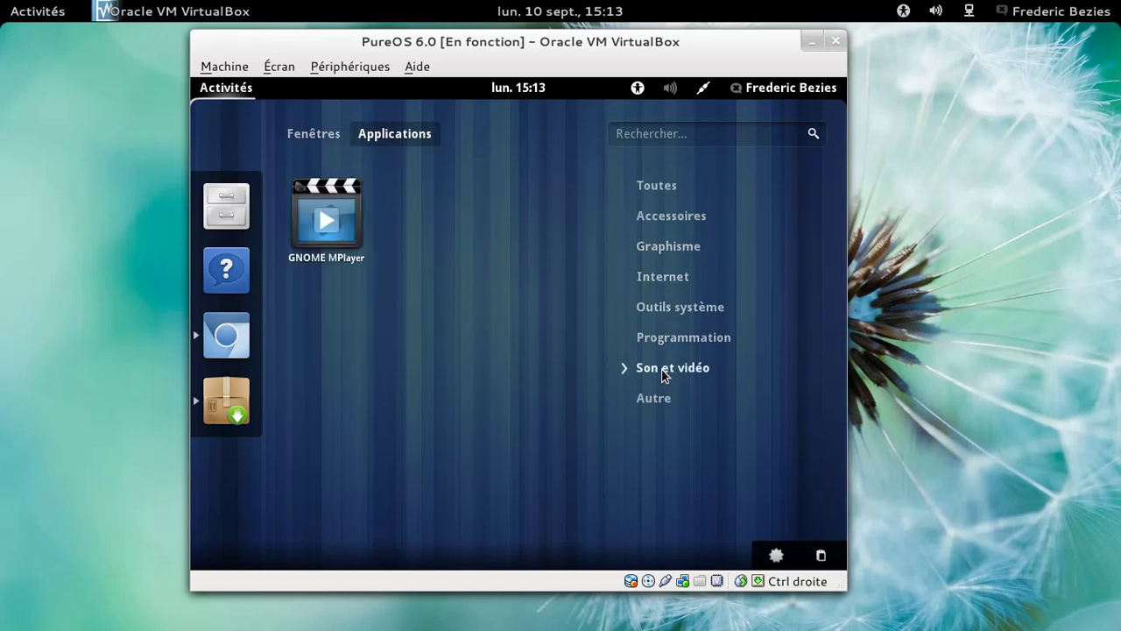
left_click(667, 189)
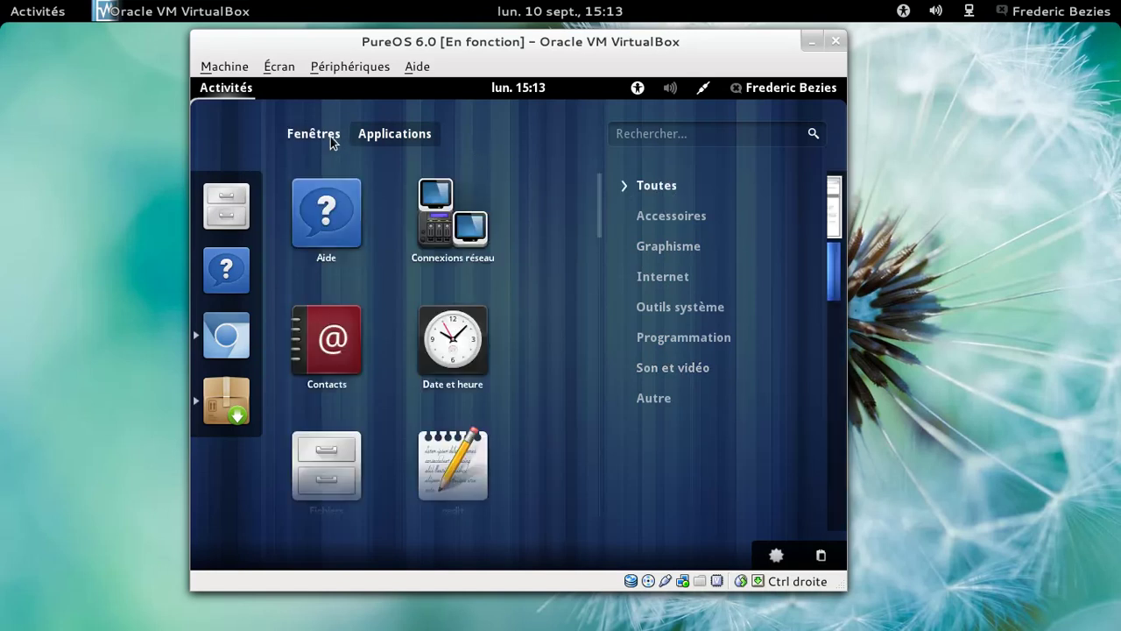
left_click(308, 138)
left_click(394, 133)
left_click(420, 295)
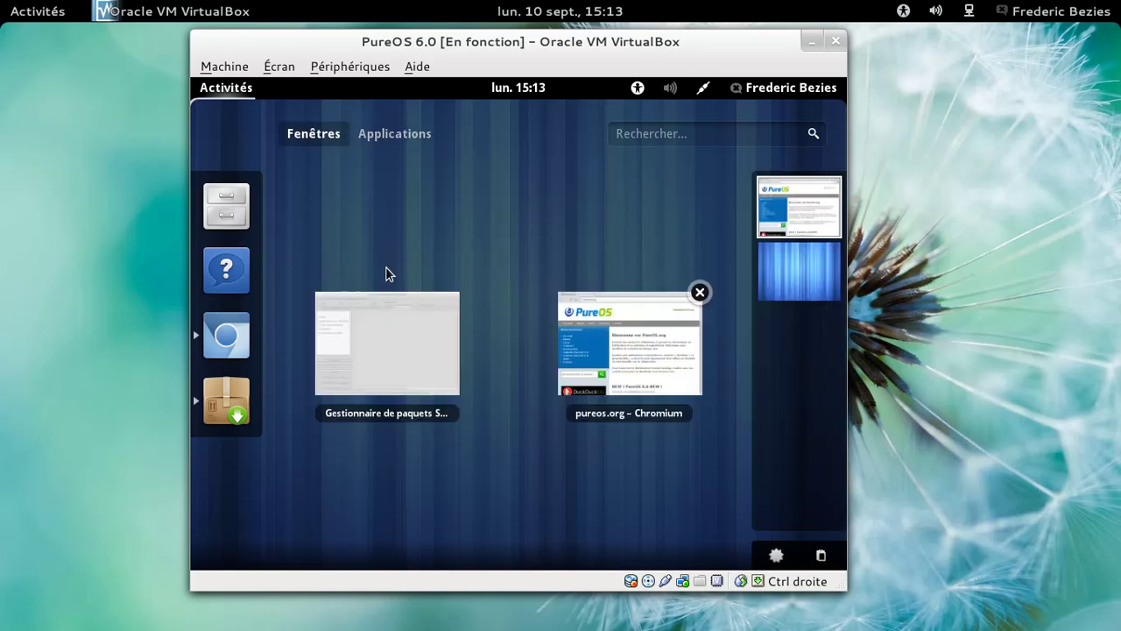
left_click(604, 340)
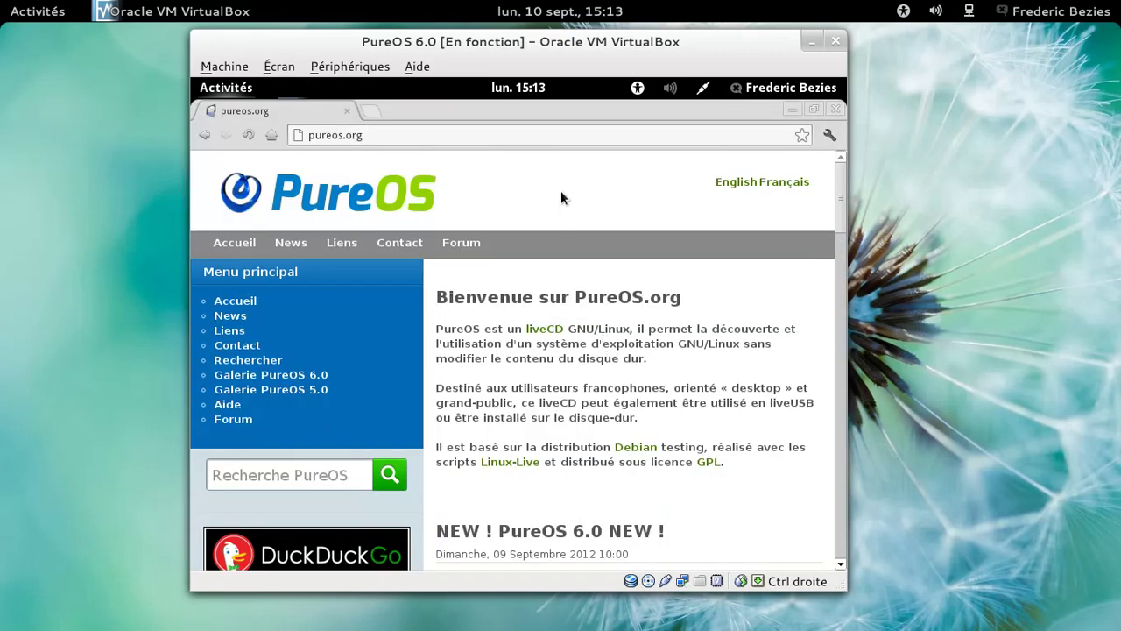
View the user account menu's session options and close the Chromium window.
left_click(744, 91)
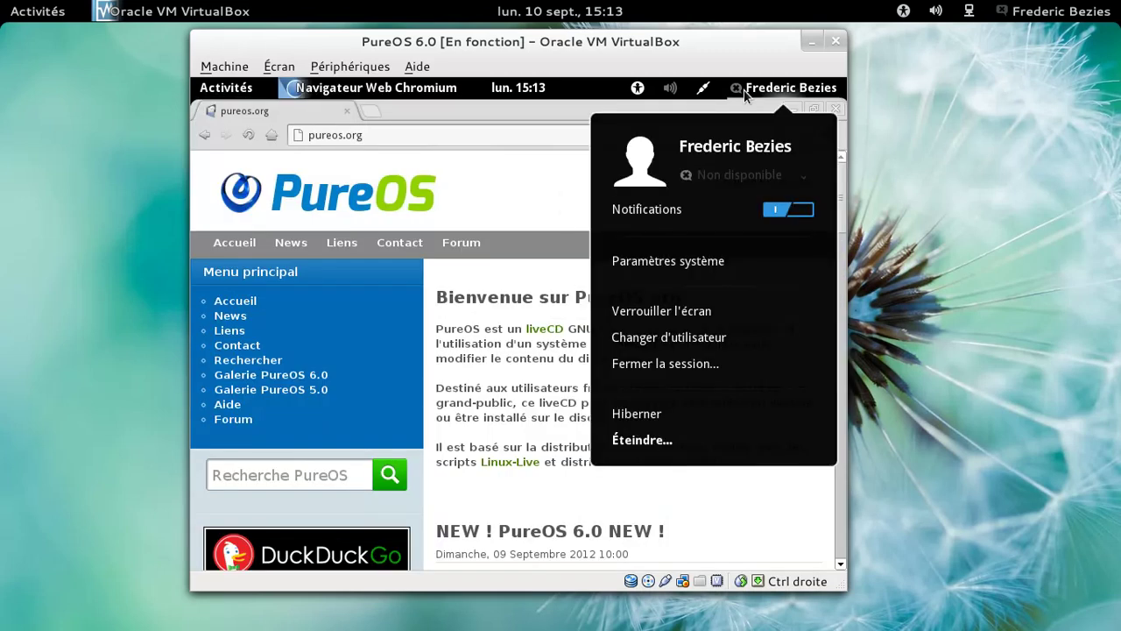
left_click(526, 272)
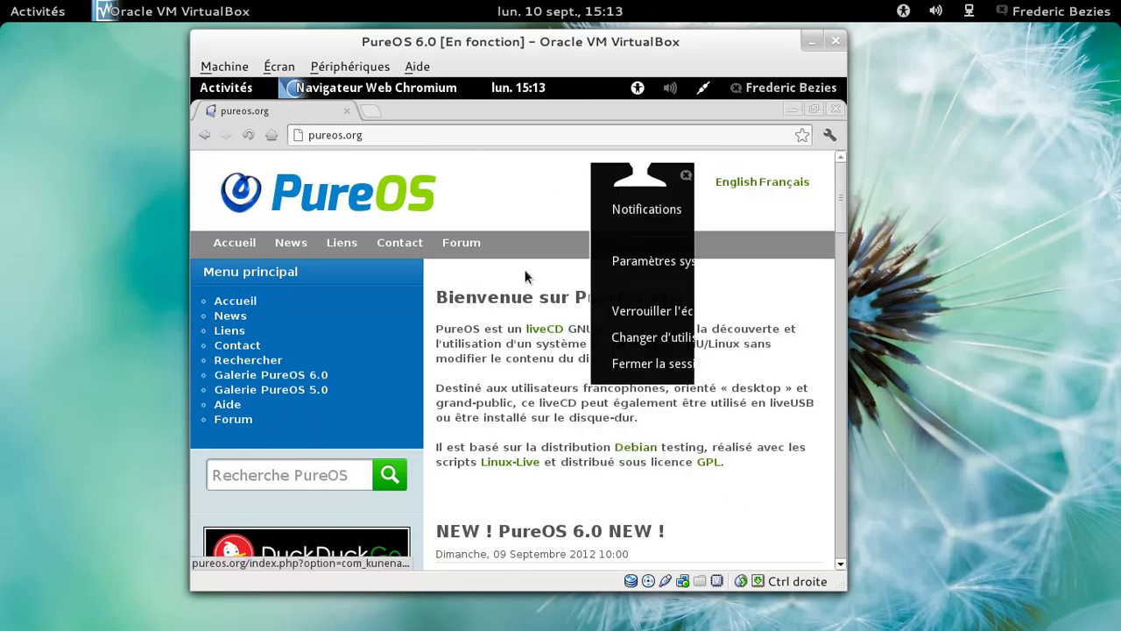
left_click(837, 111)
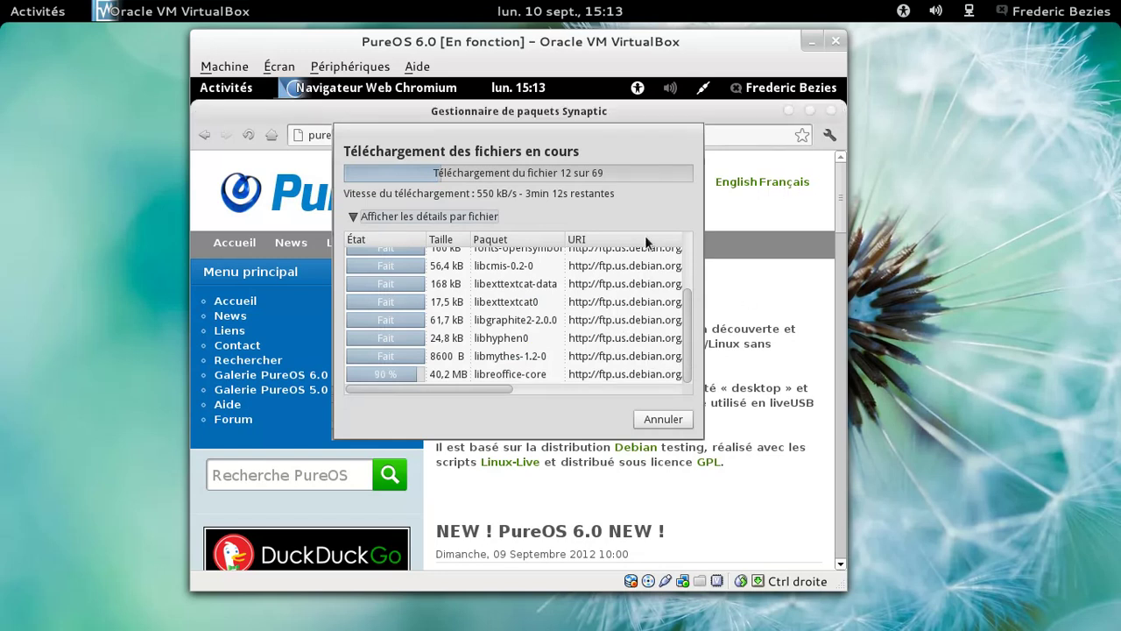
Clear Chromium out of the way, return to the Synaptic window, and cancel the running LibreOffice package download.
left_click(792, 108)
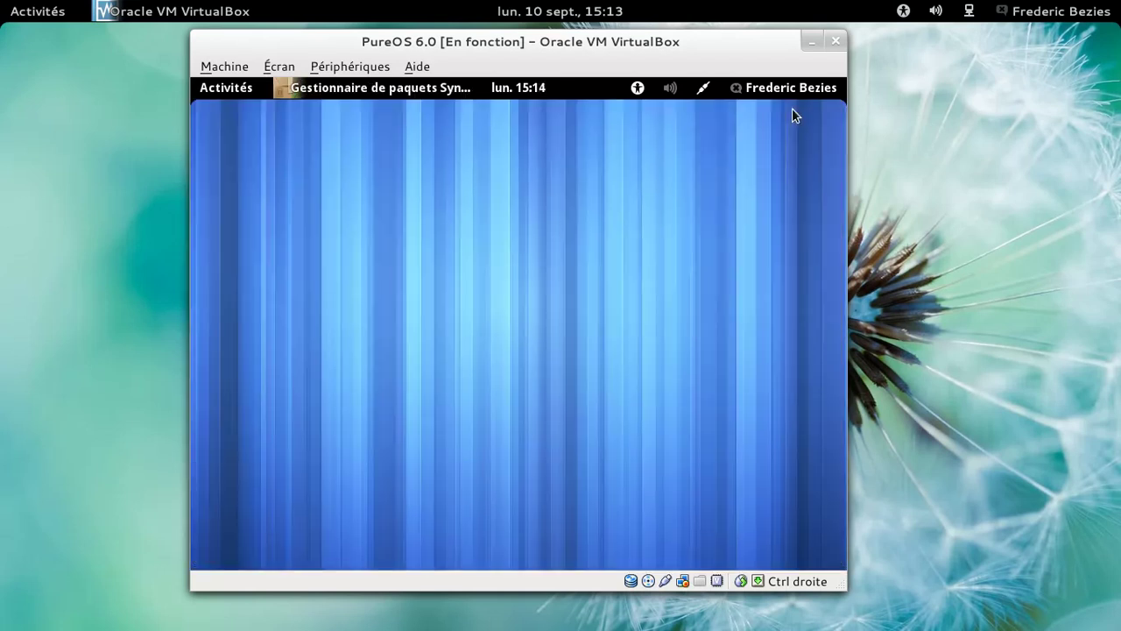
left_click(224, 88)
left_click(431, 294)
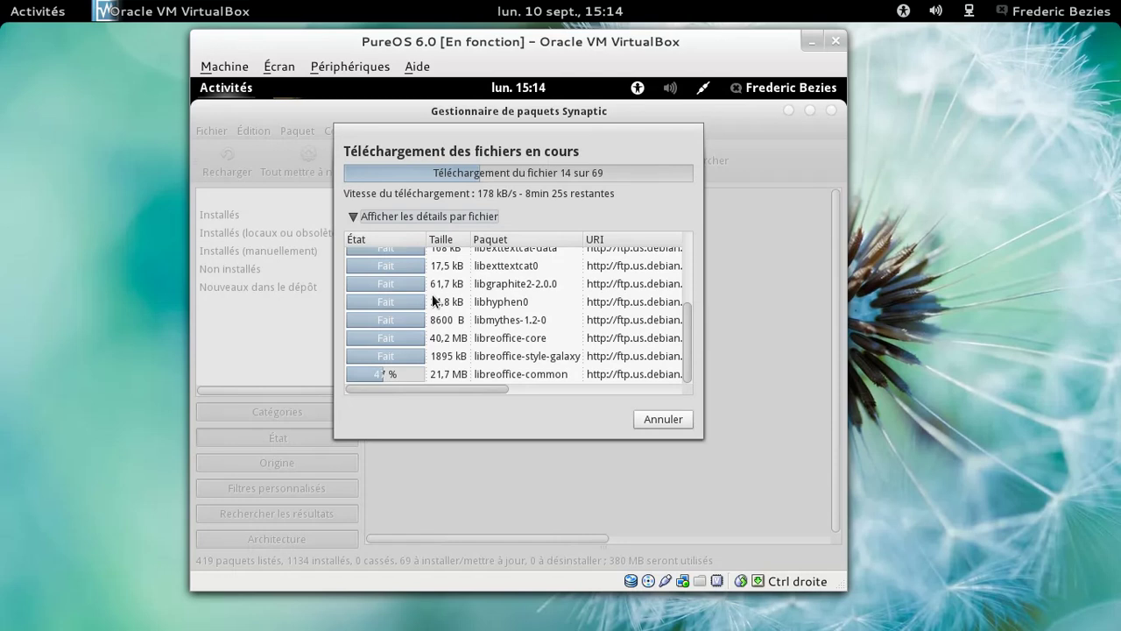
left_click(663, 420)
left_click(679, 359)
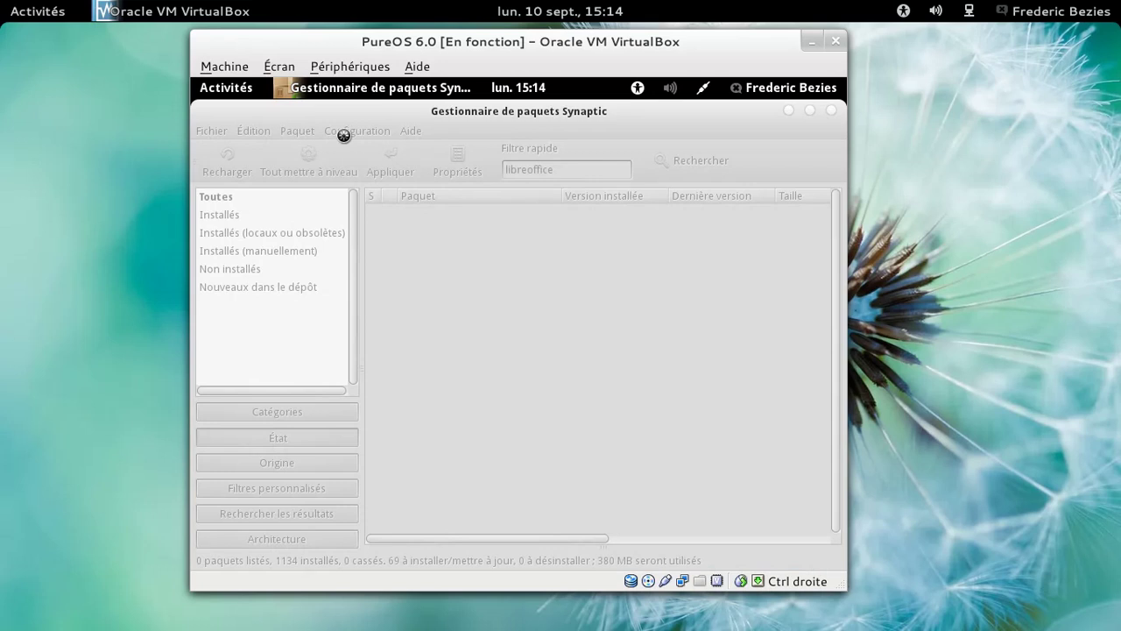
Set the download server to Serveur pour France in Synaptic's repository settings and close the update sources window.
left_click(337, 131)
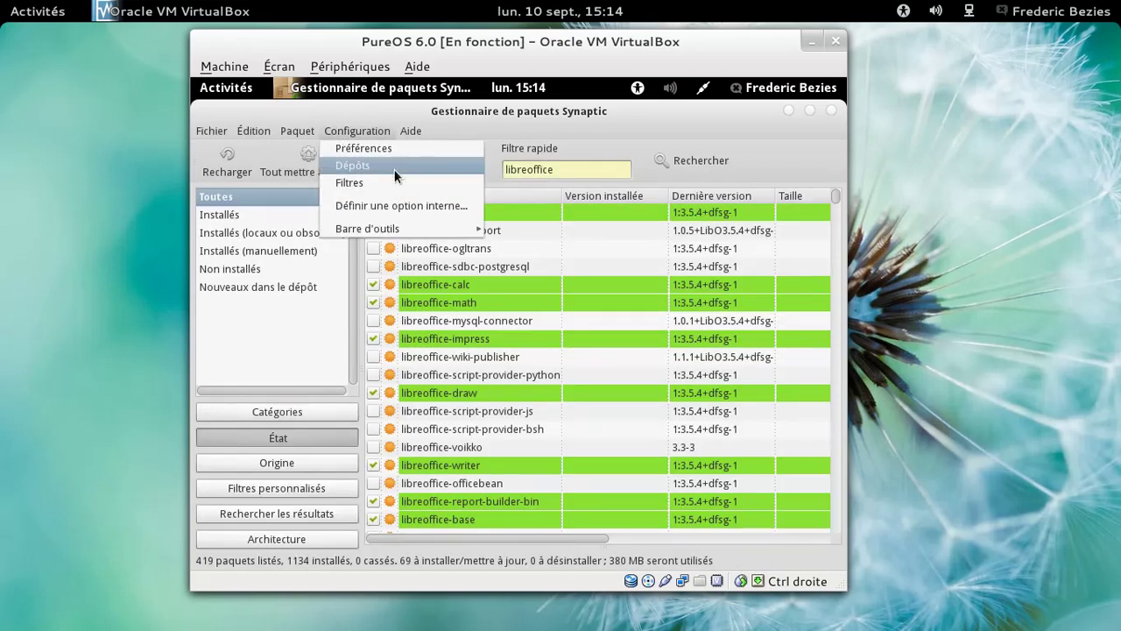
left_click(390, 166)
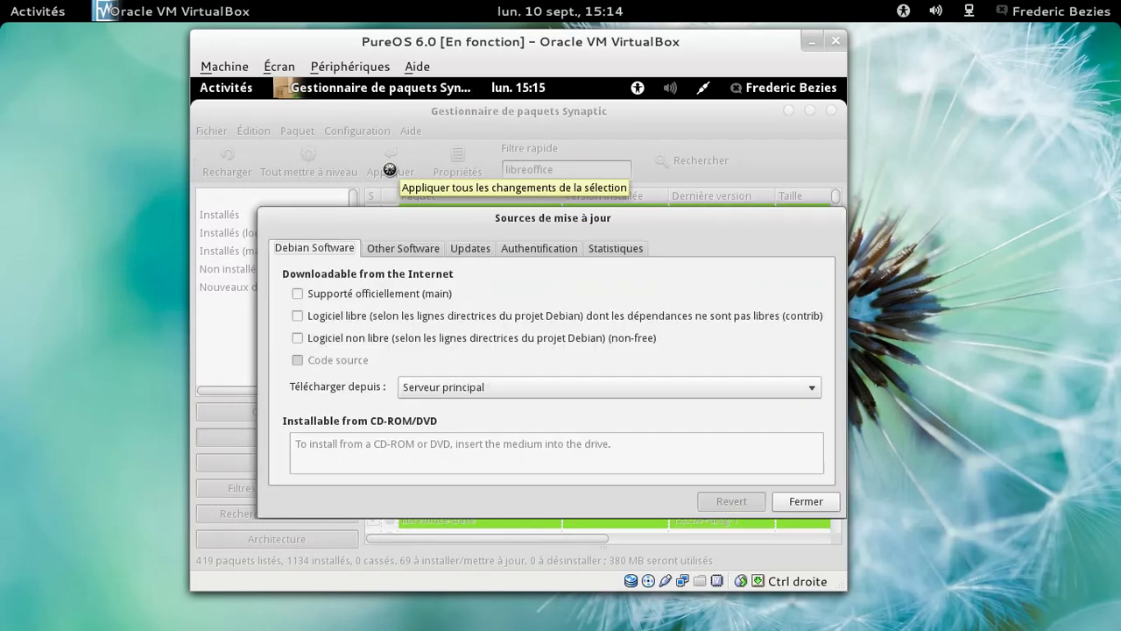
left_click(486, 387)
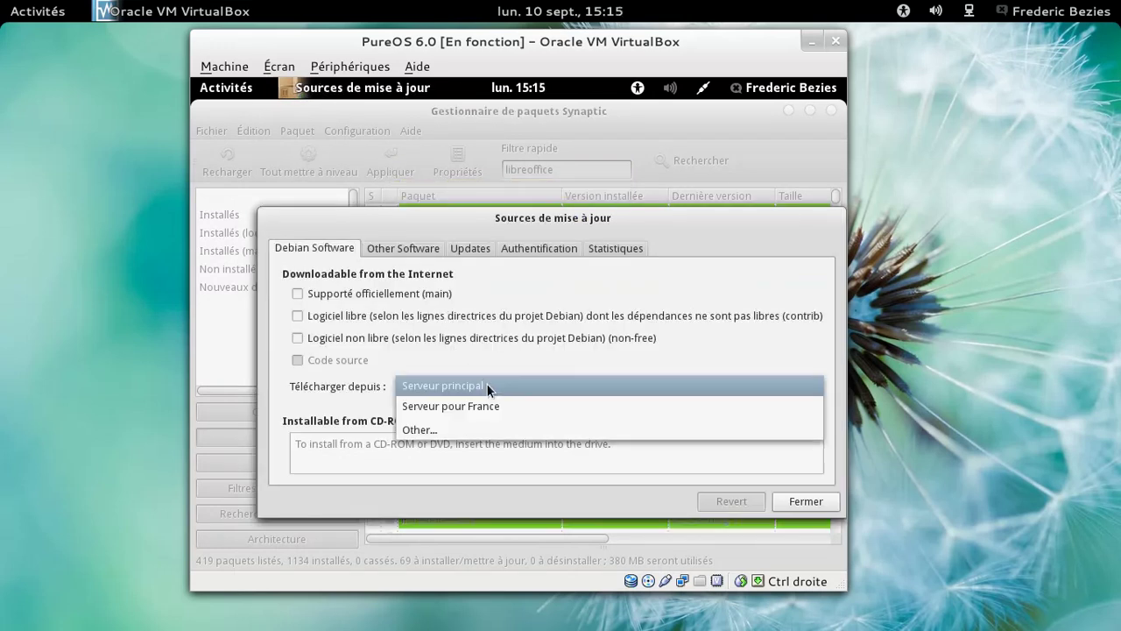
left_click(487, 403)
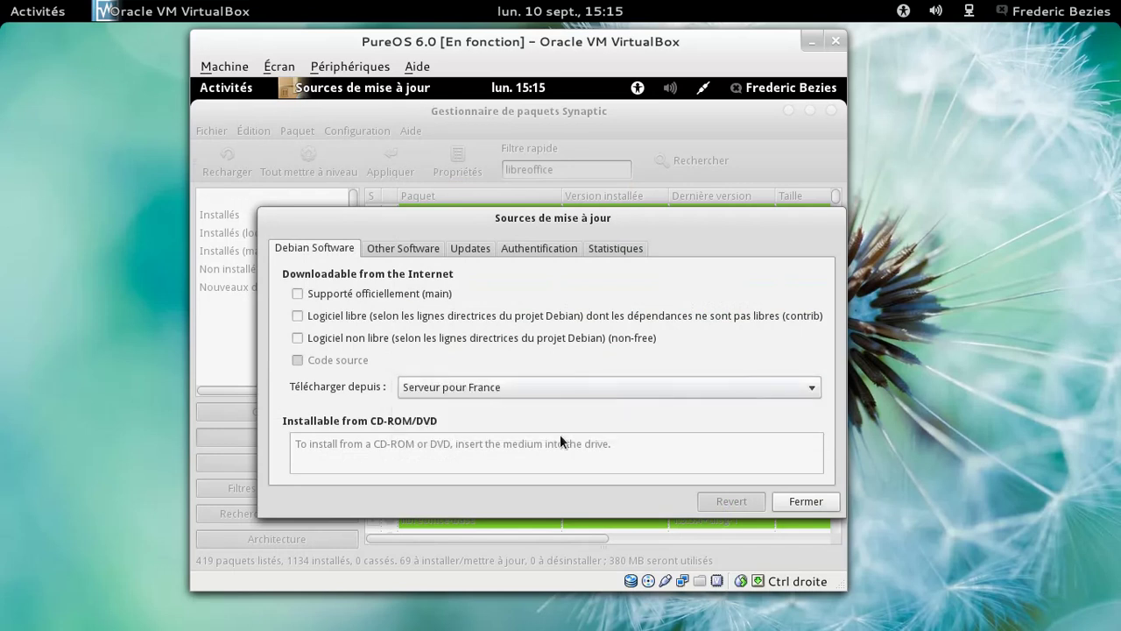
left_click(792, 499)
Apply the marked LibreOffice changes, show the per-file download details, and cancel the download.
left_click(406, 164)
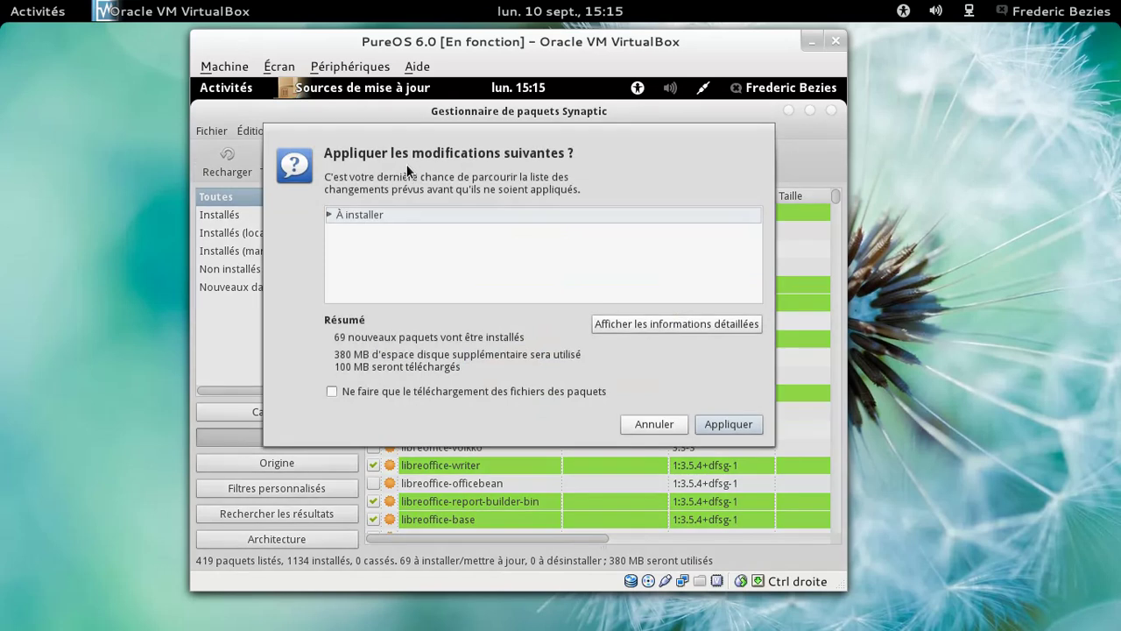
left_click(723, 425)
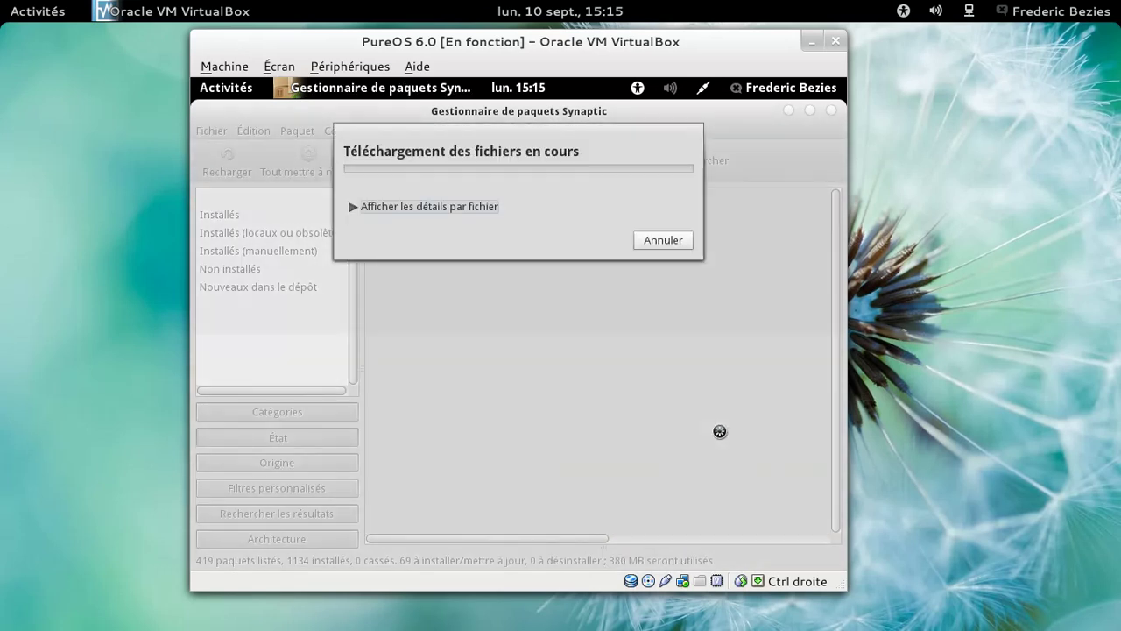
left_click(443, 211)
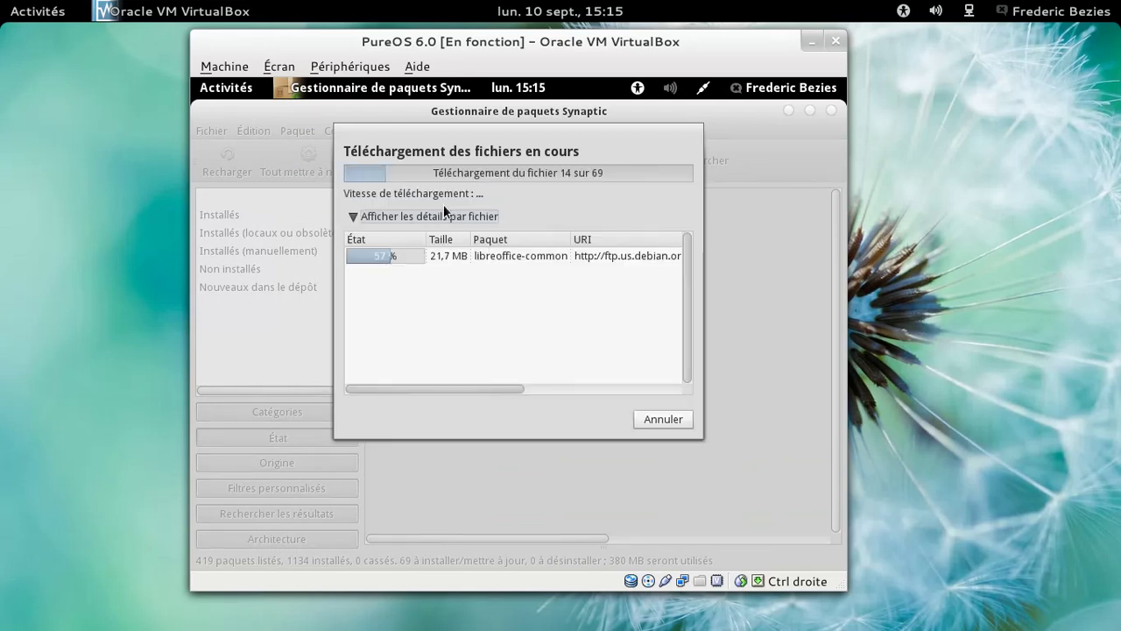
left_click(669, 420)
left_click(665, 366)
Reload the package information in Synaptic and reposition its window on the desktop.
mouse_move(194, 81)
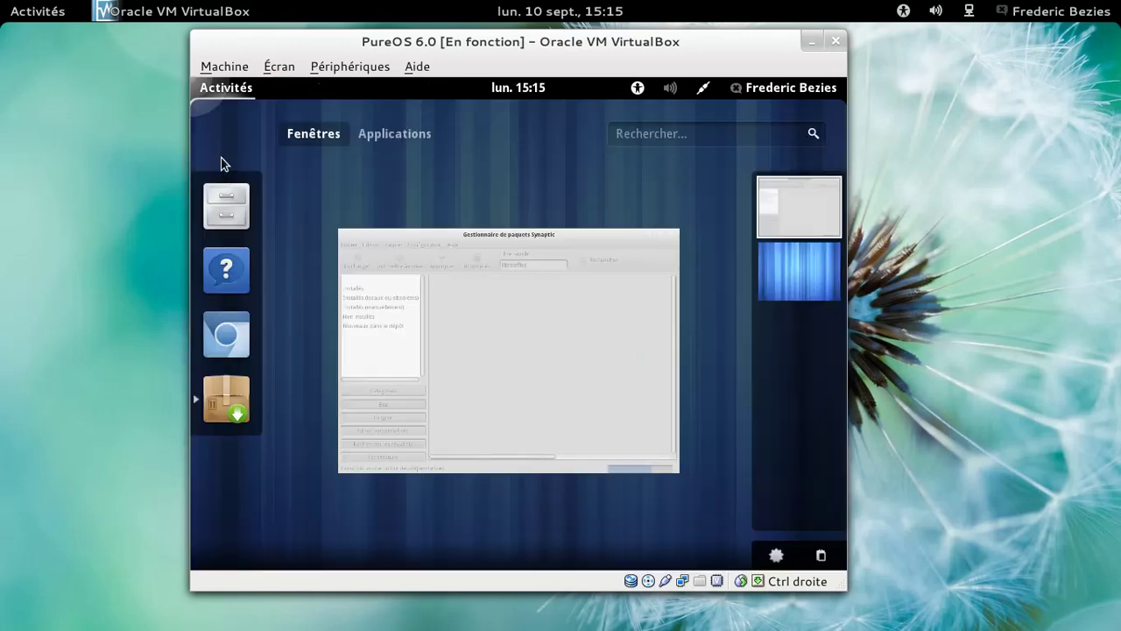
left_click(362, 250)
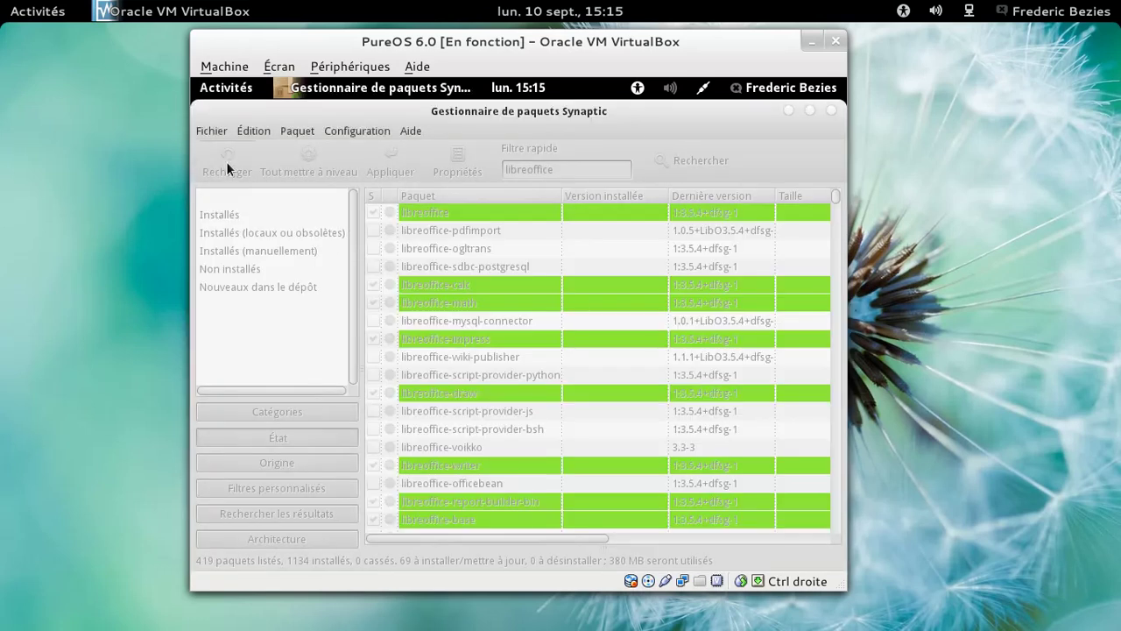
left_click(226, 166)
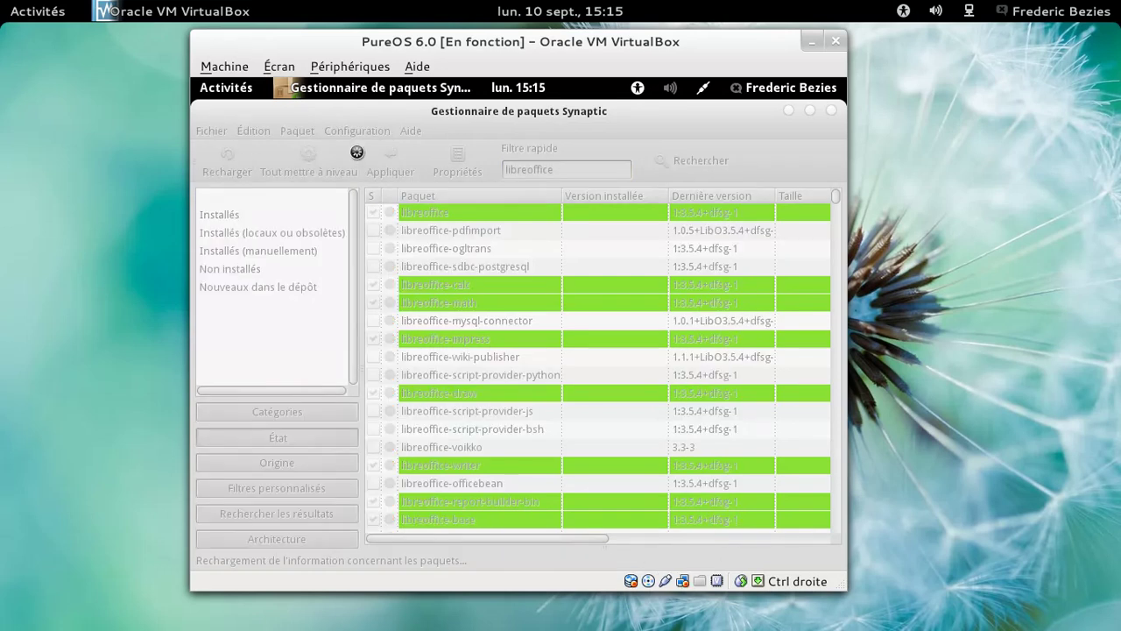
left_click_drag(346, 132, 387, 289)
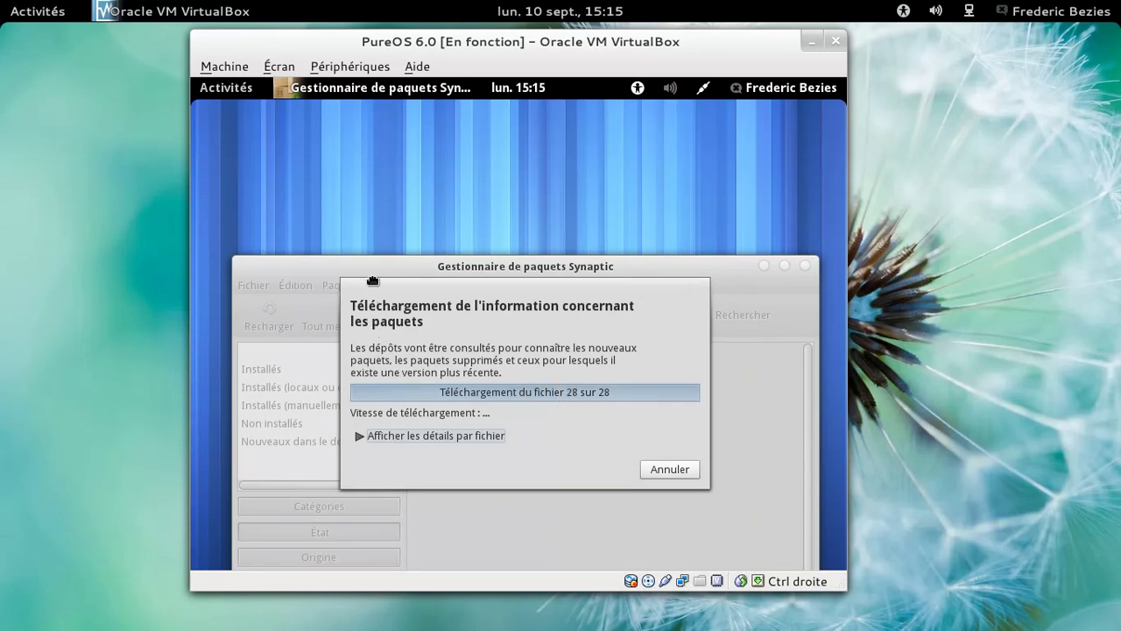
left_click_drag(389, 264, 395, 147)
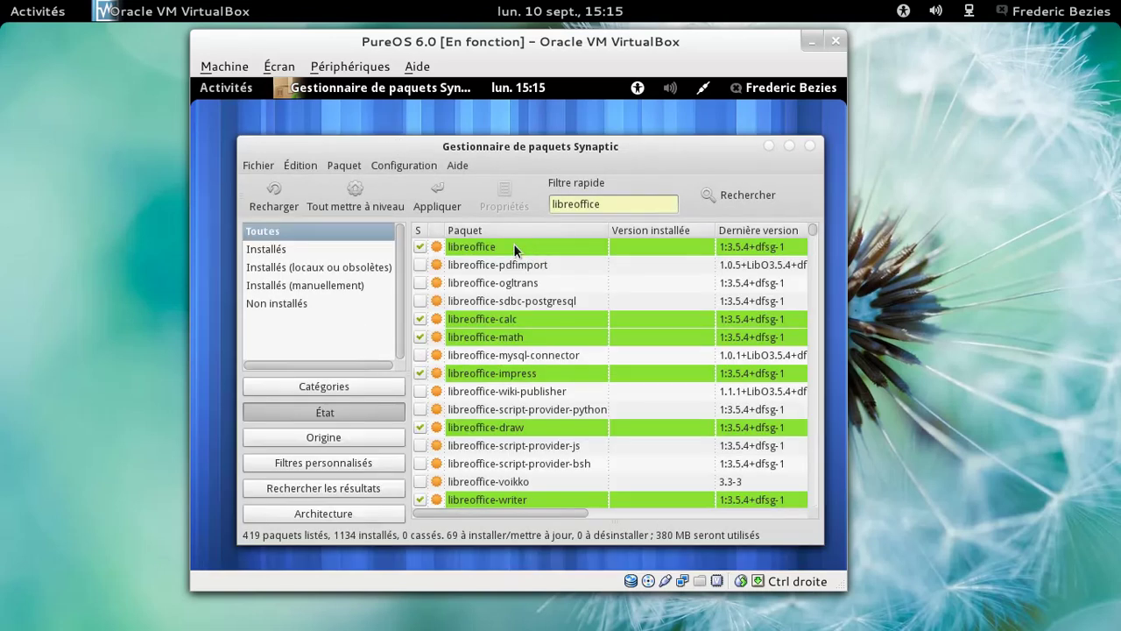
Restart the LibreOffice package download, check the source URIs in the per-file details, and cancel it.
left_click(438, 197)
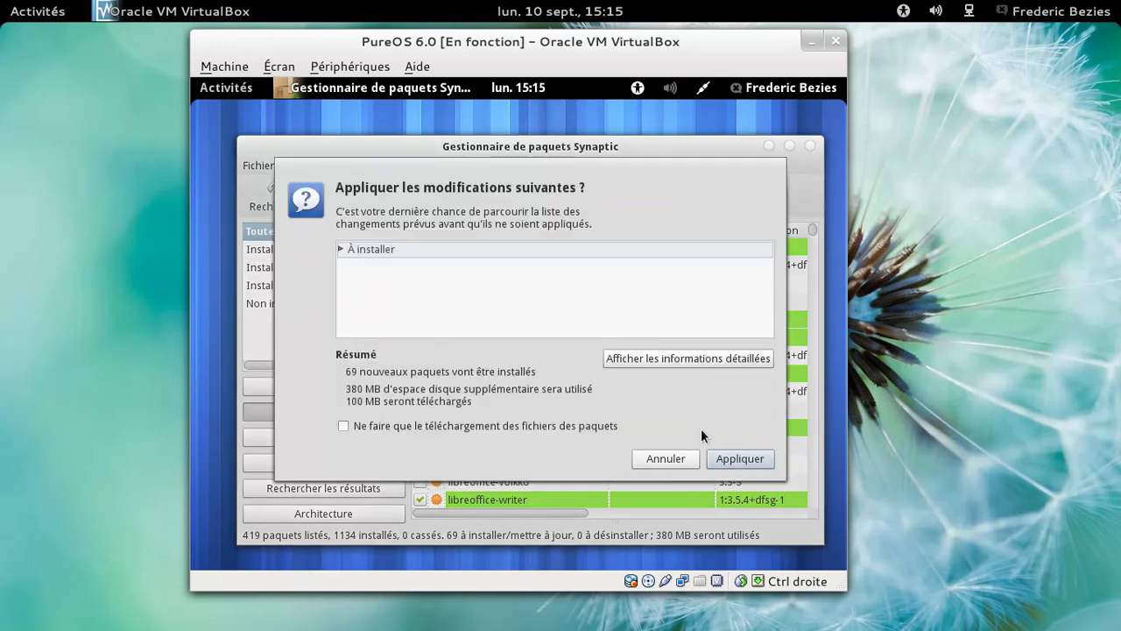
left_click(744, 455)
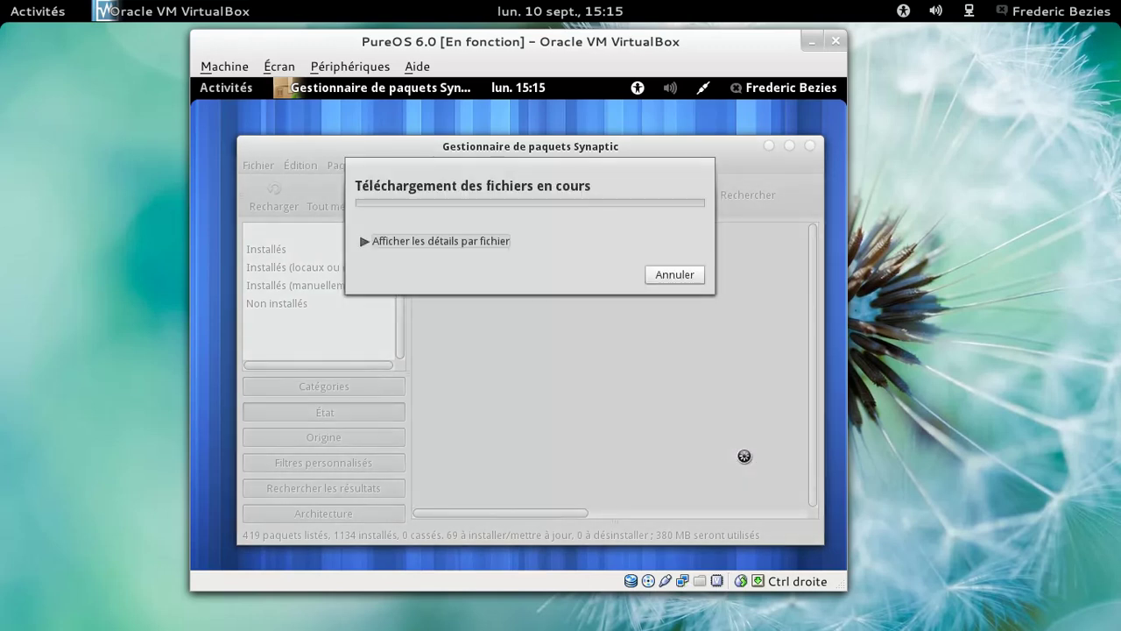
left_click(408, 243)
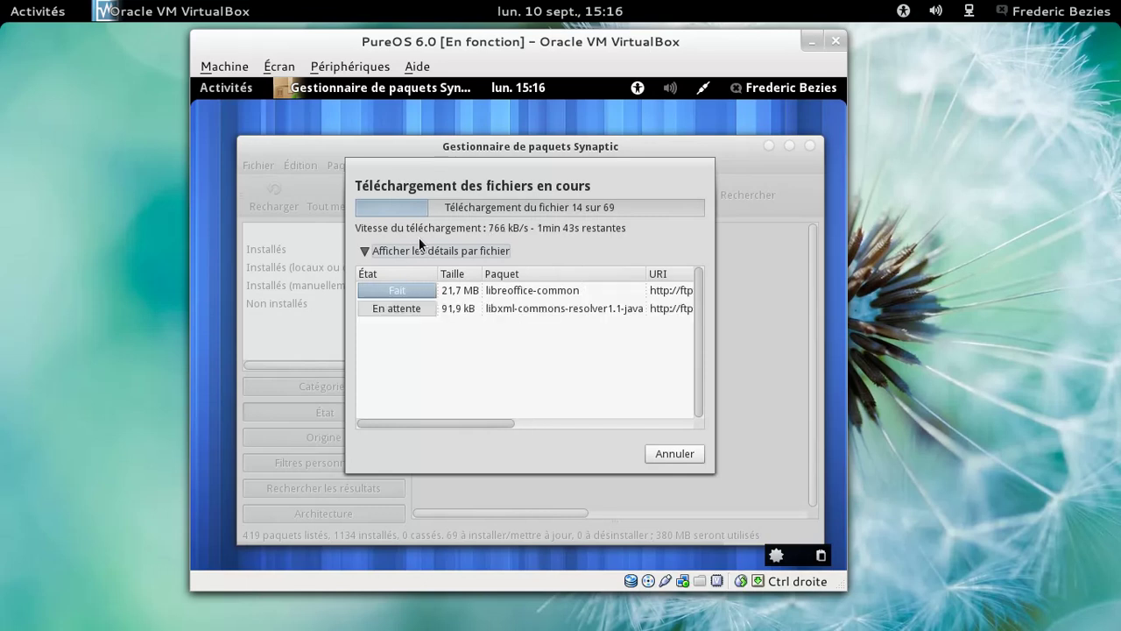
left_click(645, 424)
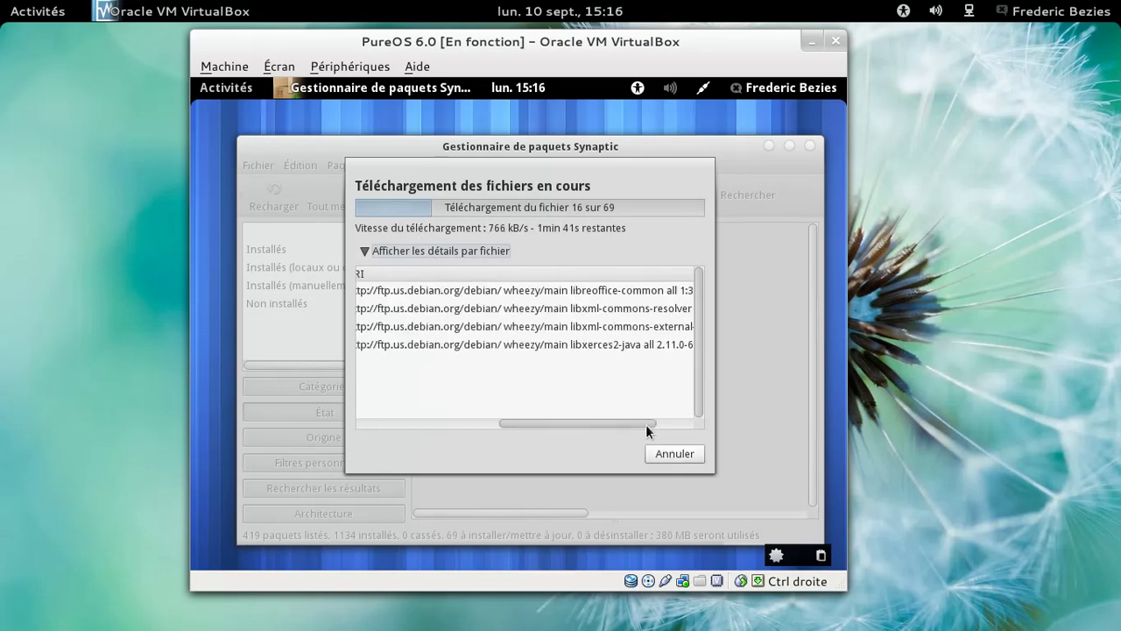
scroll(646, 424, "left", 5)
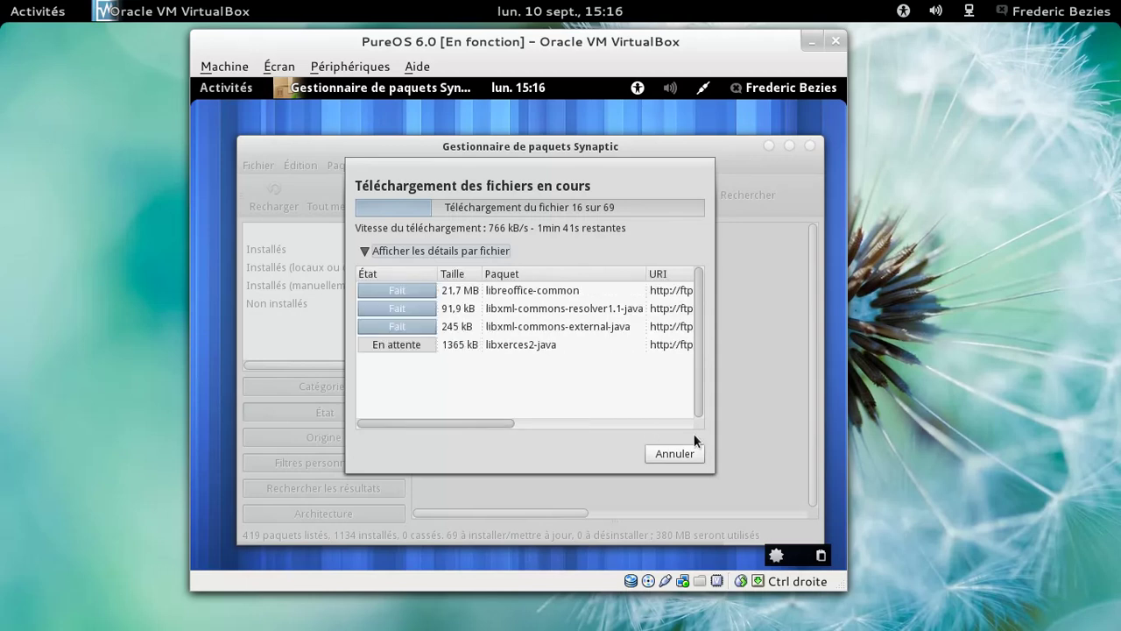
left_click(675, 453)
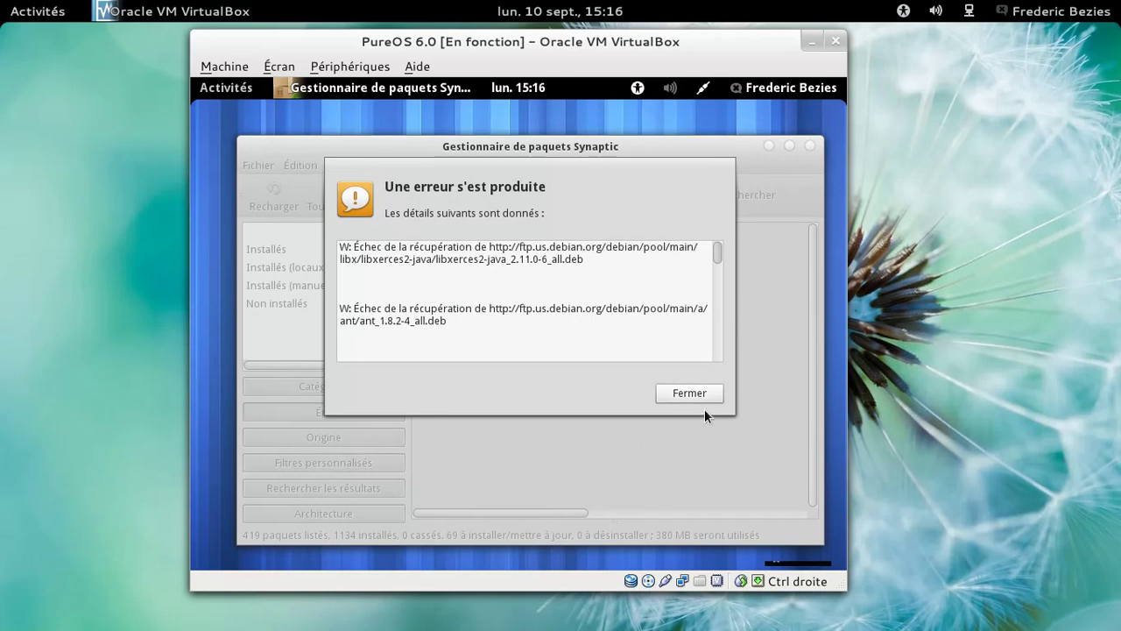
left_click(689, 393)
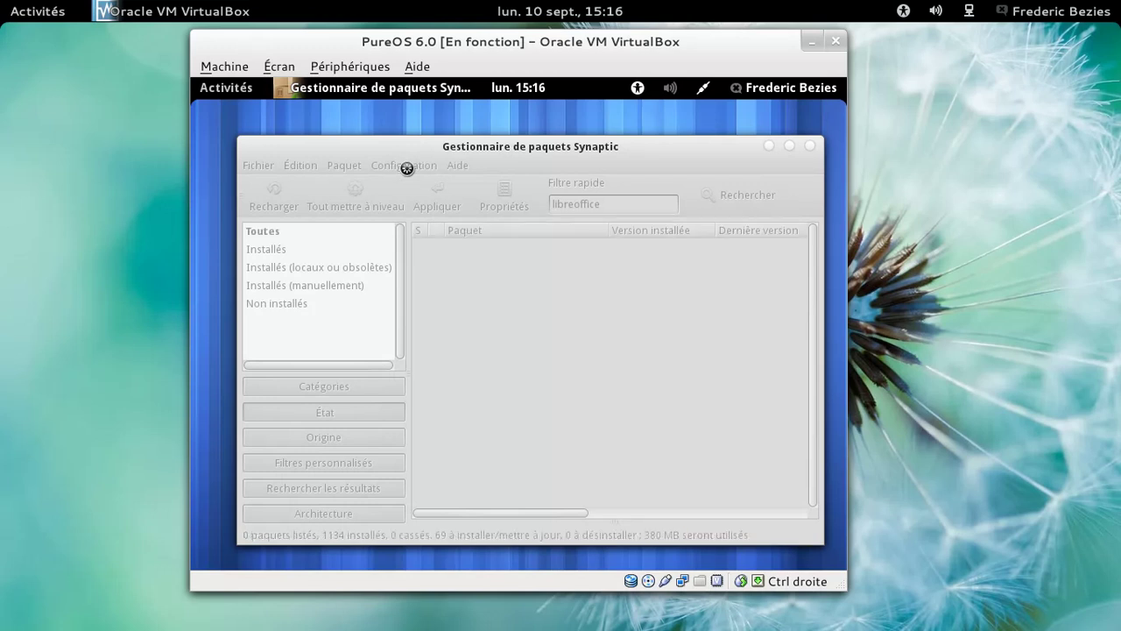
Reopen Synaptic's repository settings, toggle the Debian software components, and choose Serveur pour France as the download server.
left_click(368, 168)
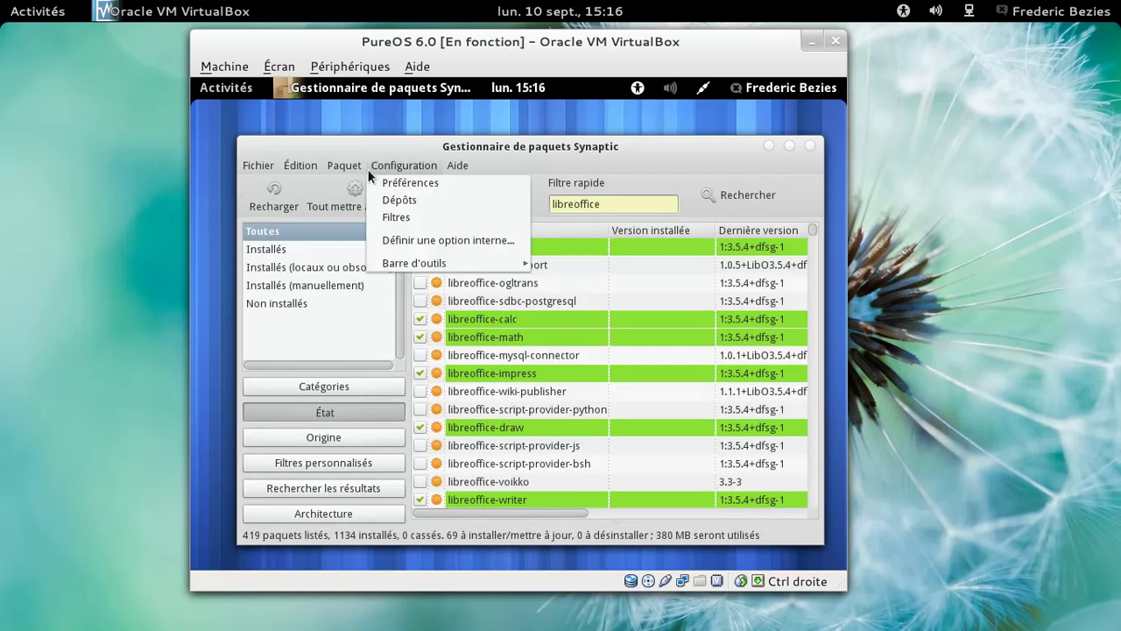
left_click(392, 199)
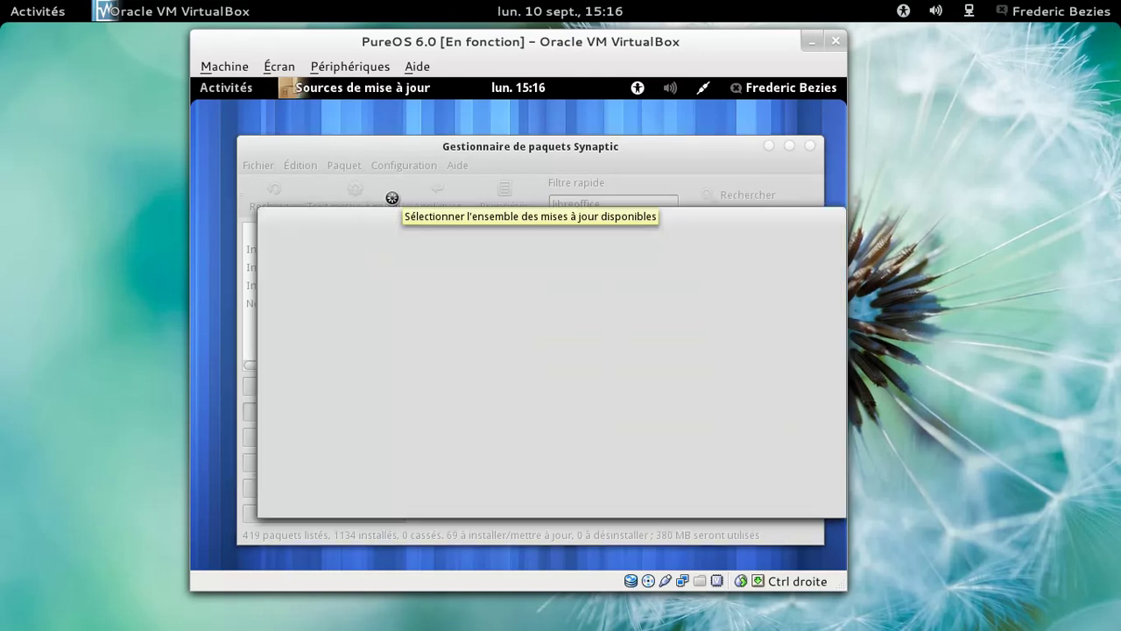
left_click(508, 387)
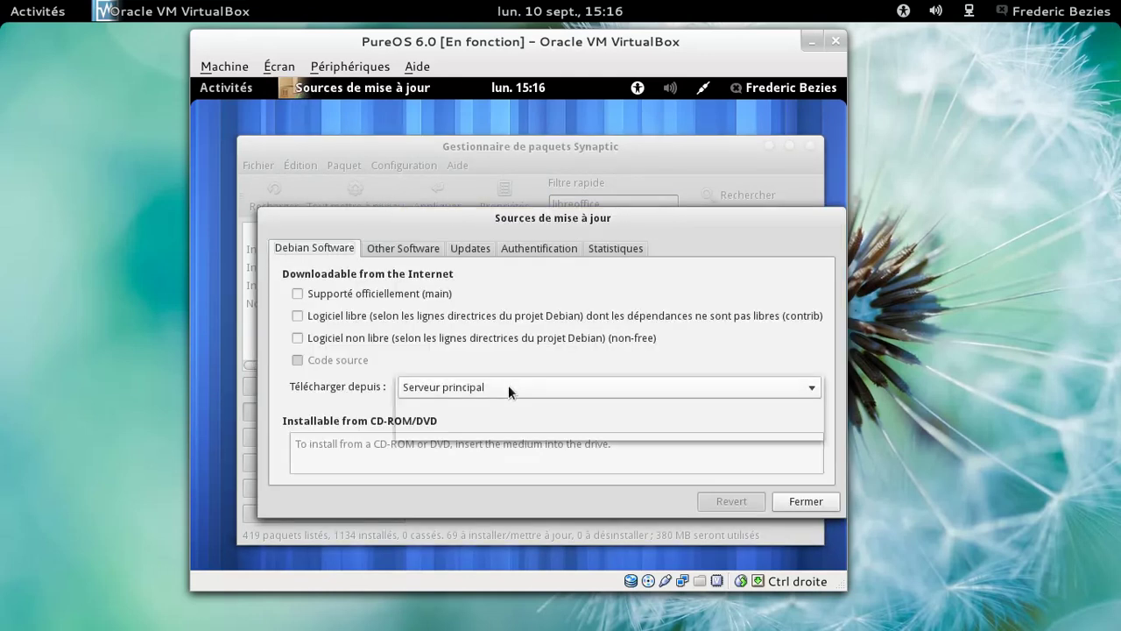
left_click(502, 401)
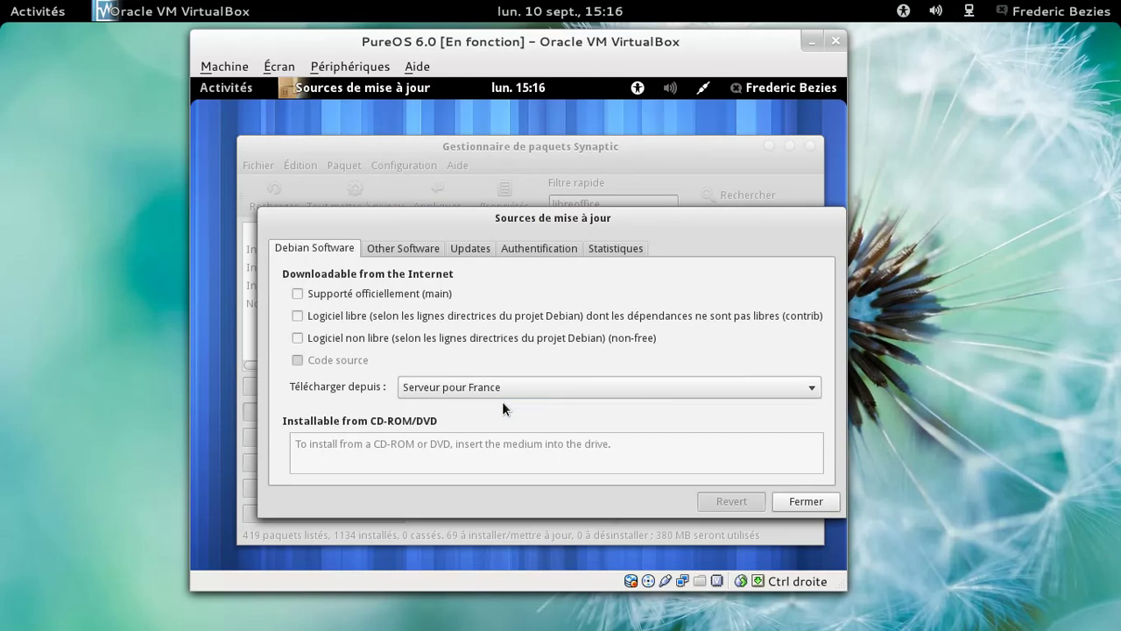
left_click(331, 338)
left_click(330, 337)
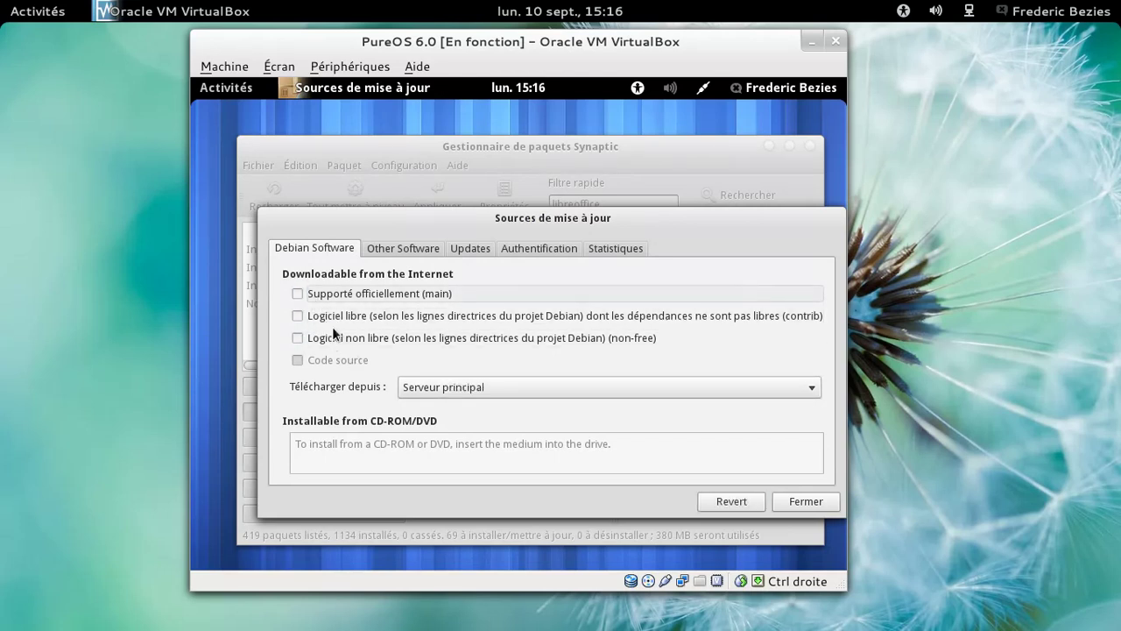
left_click(565, 390)
left_click(553, 408)
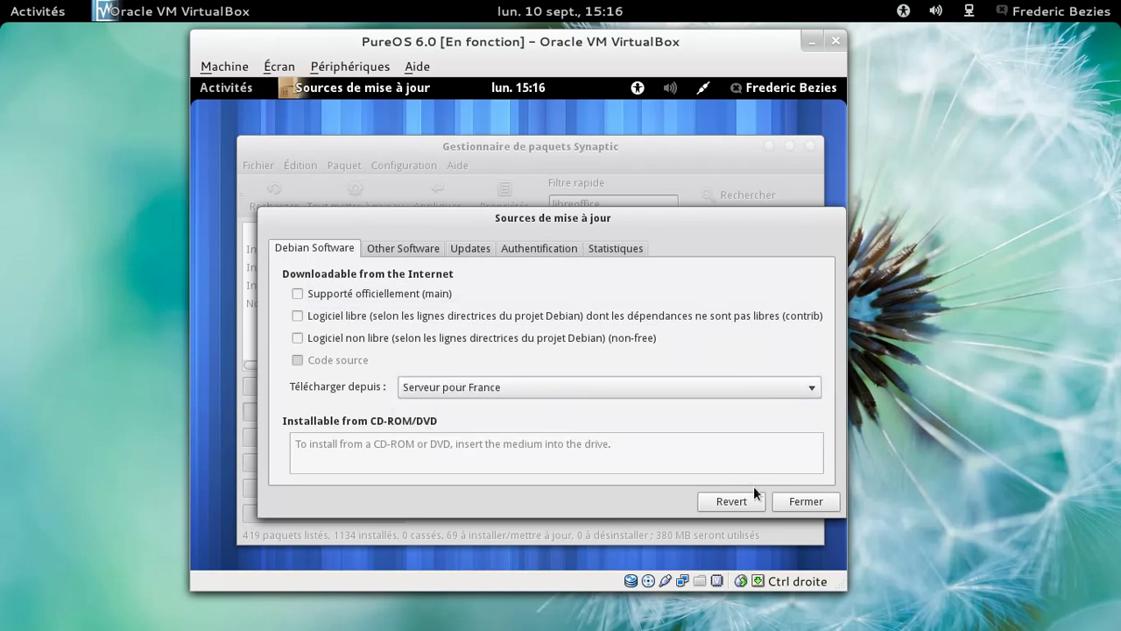
left_click(805, 501)
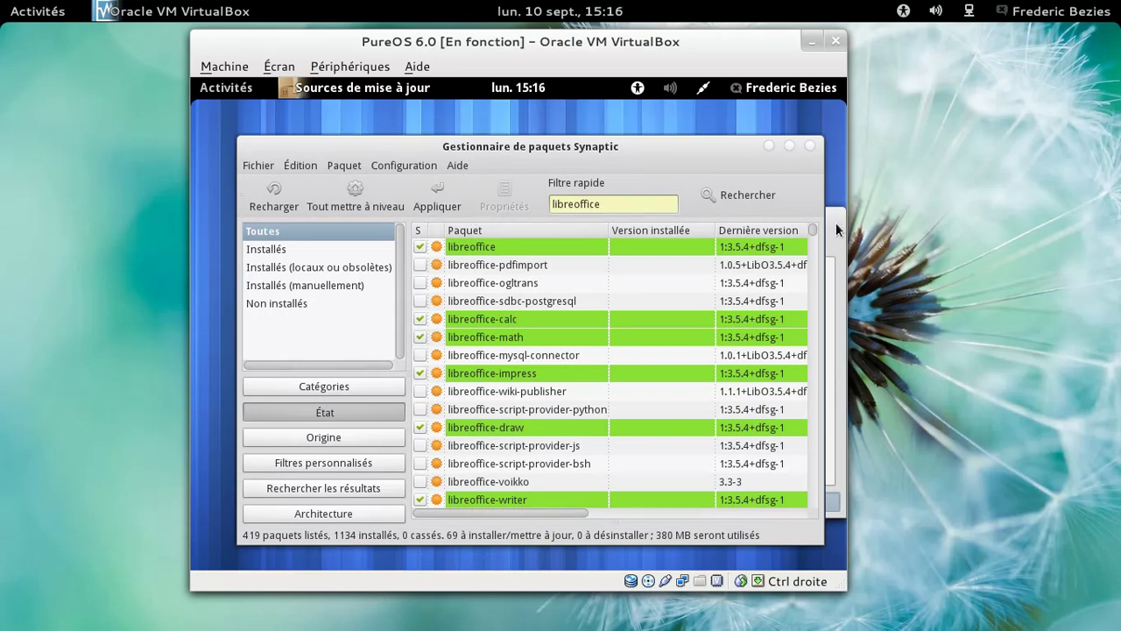
Apply the marked LibreOffice installation and set the installation dialog to close once the changes succeed.
left_click_drag(728, 153, 688, 135)
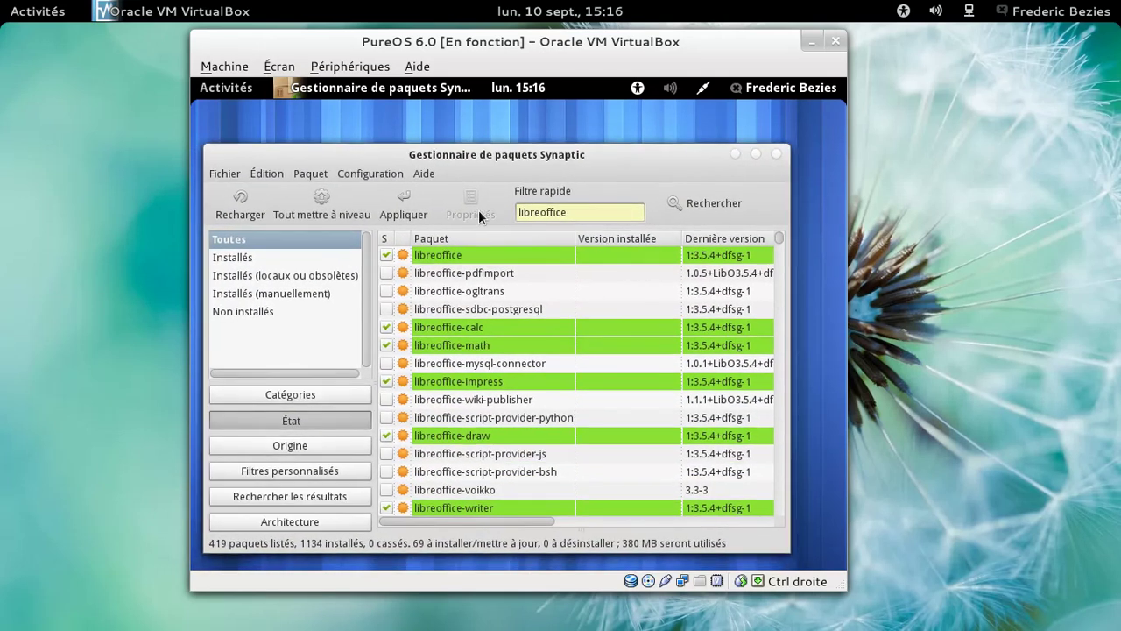
left_click(408, 208)
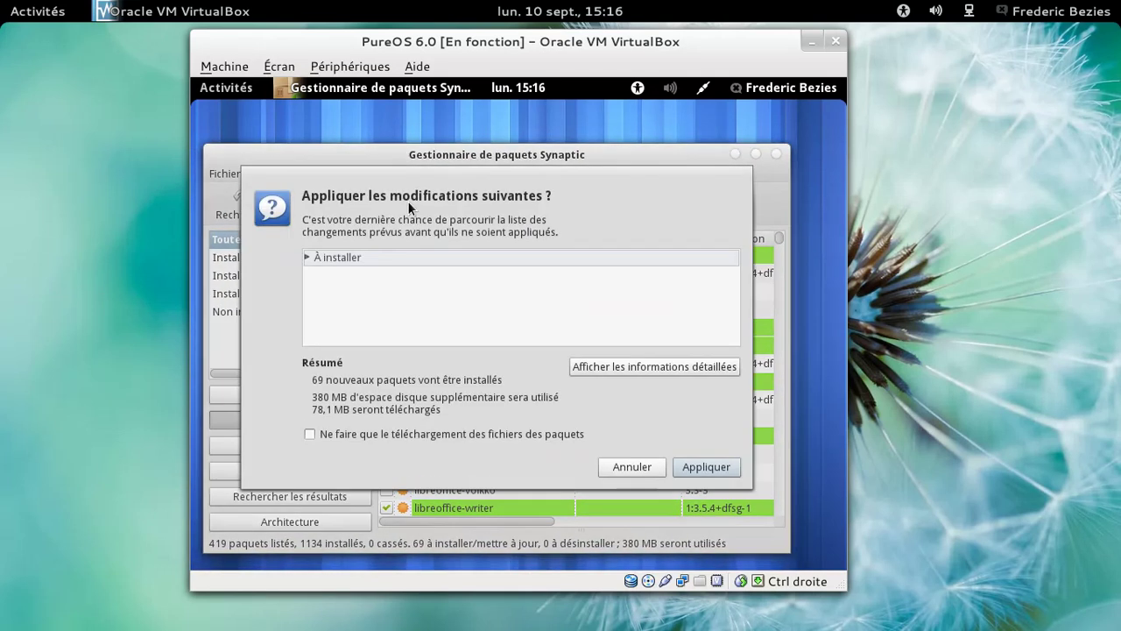
left_click(693, 470)
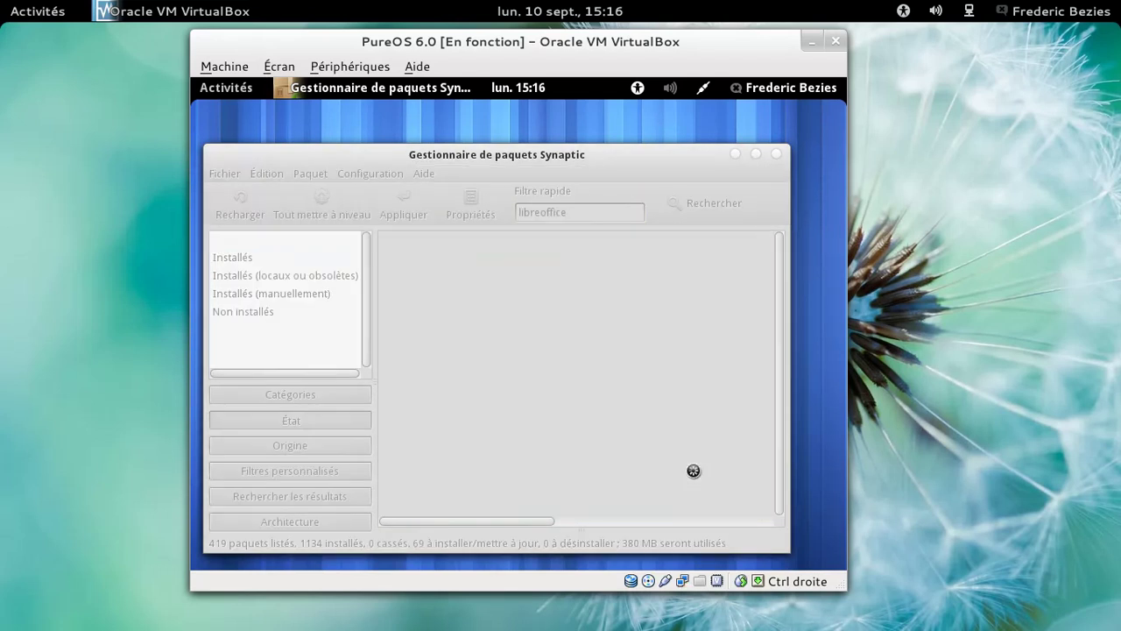
left_click(466, 257)
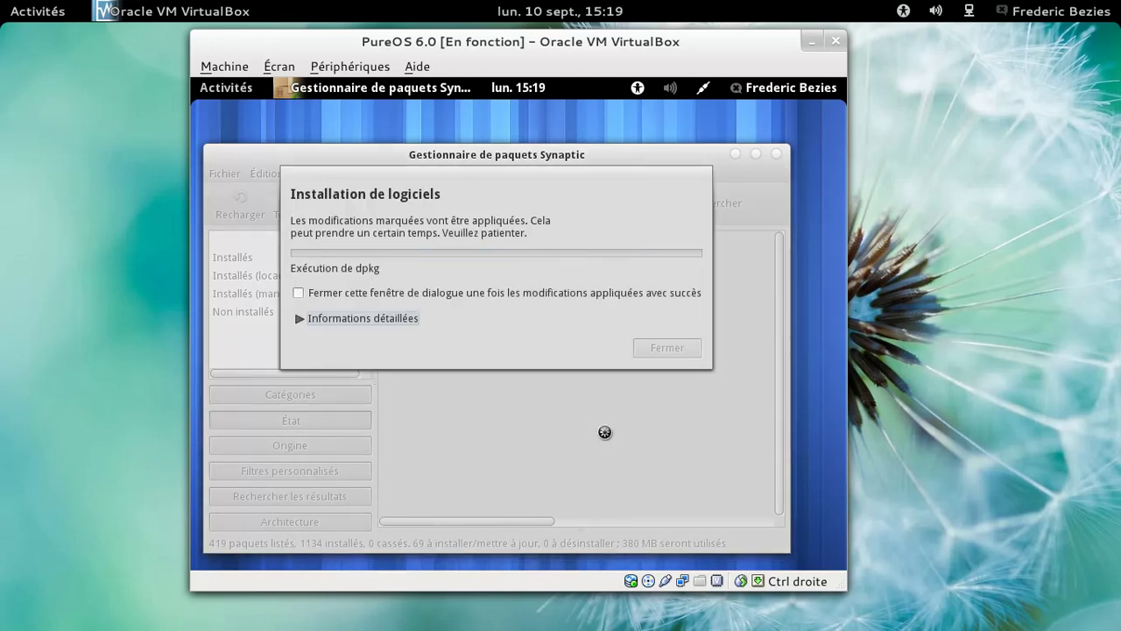
left_click(526, 294)
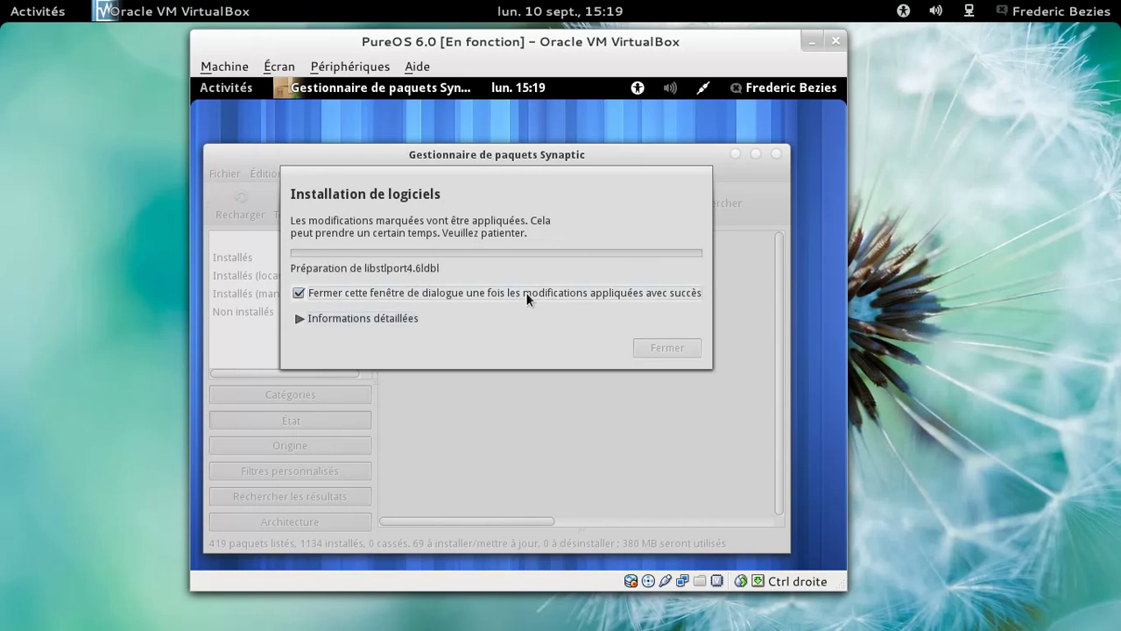
Browse the installed applications in the Accessoires, Graphisme and Internet categories while the LibreOffice installation runs.
left_click(234, 89)
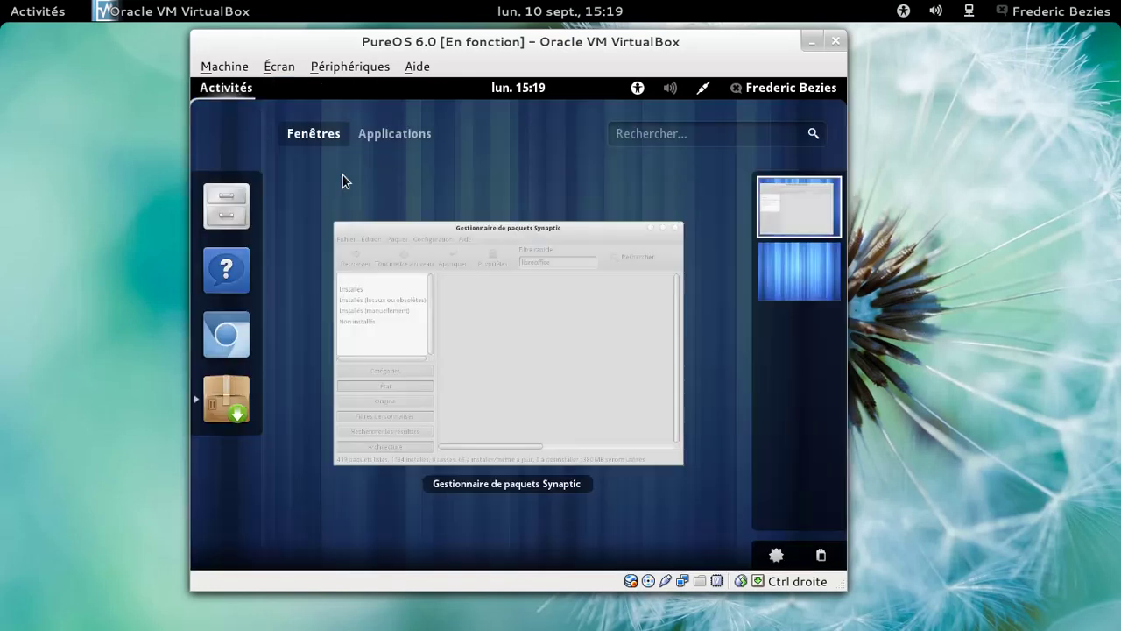
left_click(402, 131)
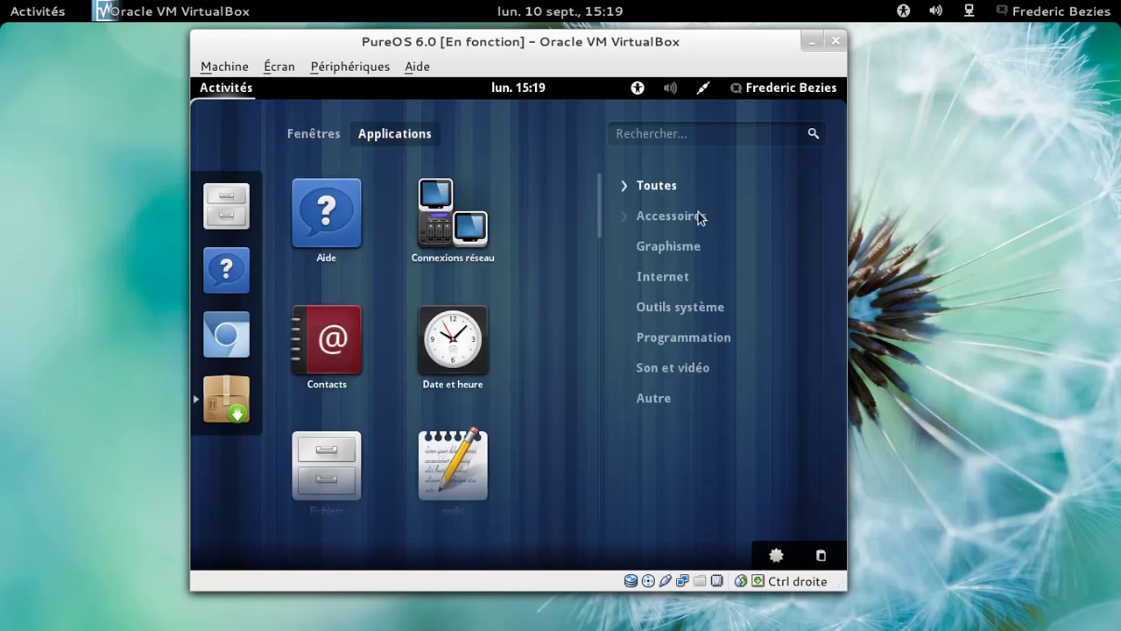
mouse_move(699, 216)
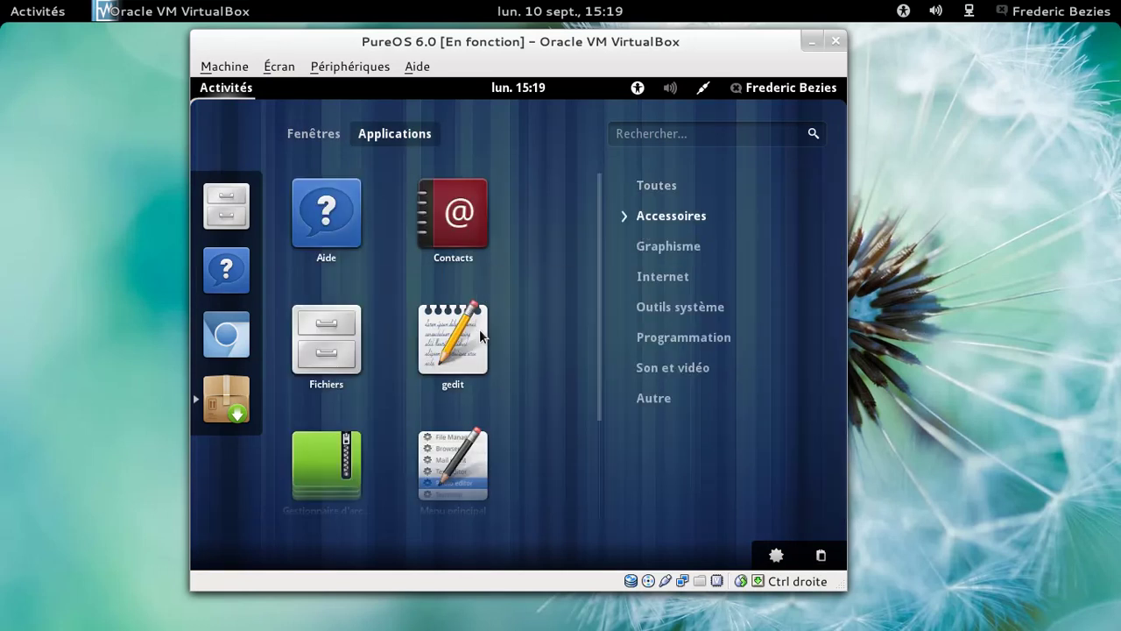
left_click_drag(597, 276, 599, 438)
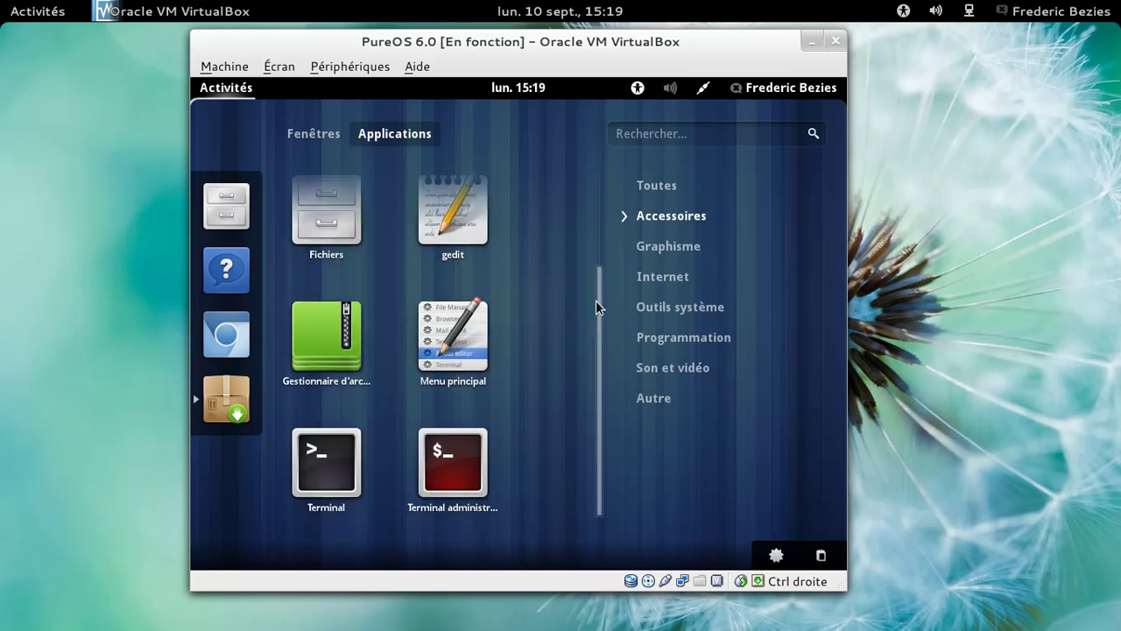
left_click_drag(597, 330, 596, 231)
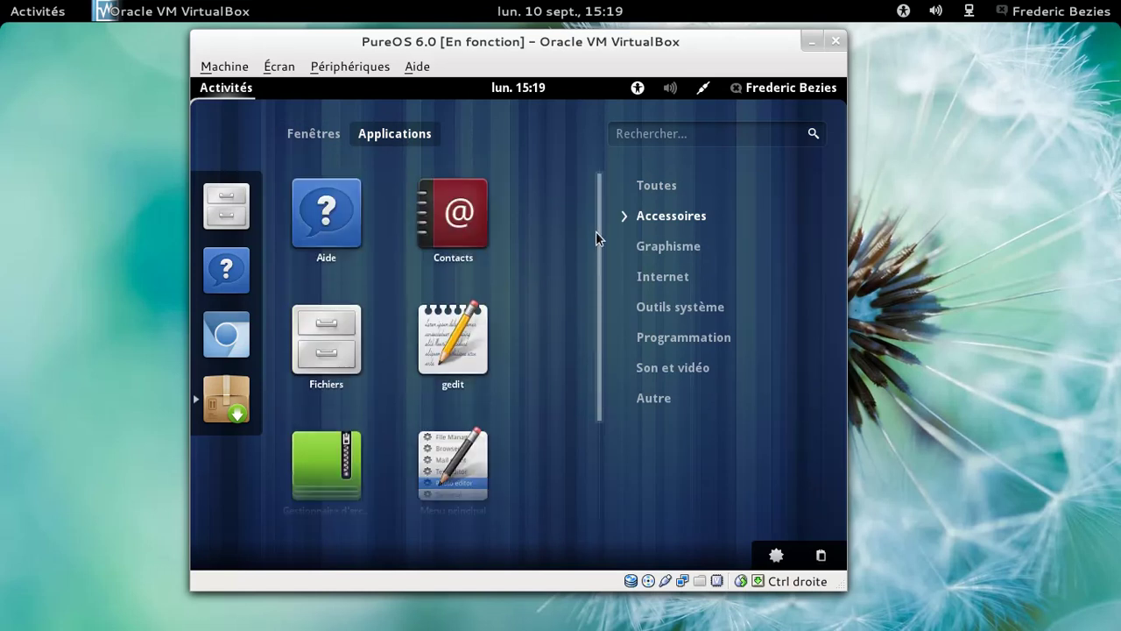
left_click(659, 249)
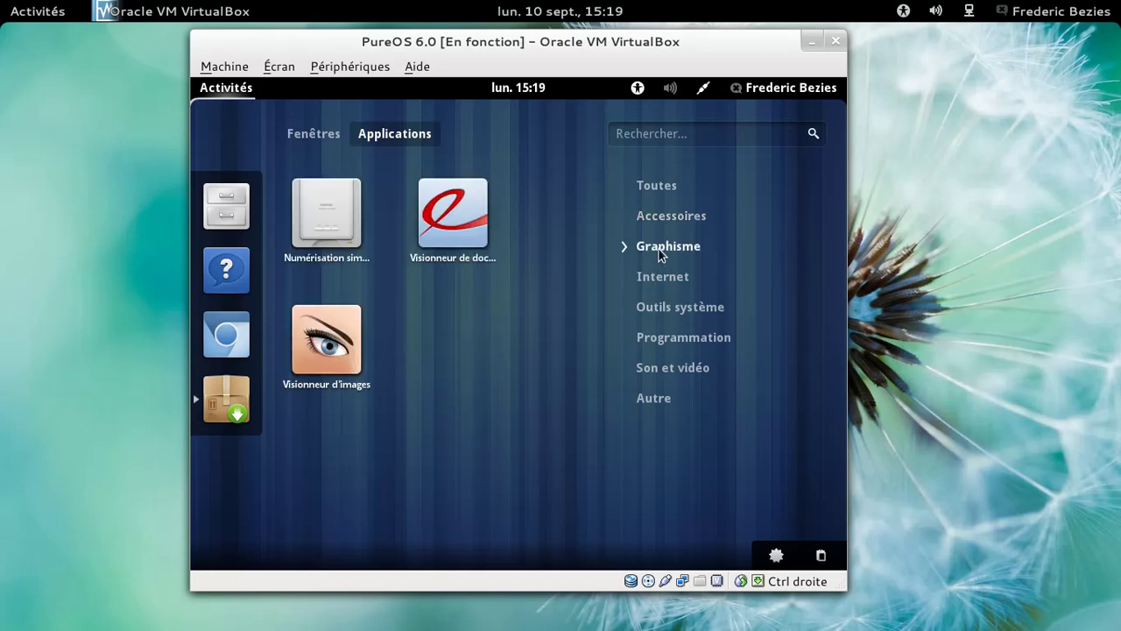
left_click(667, 283)
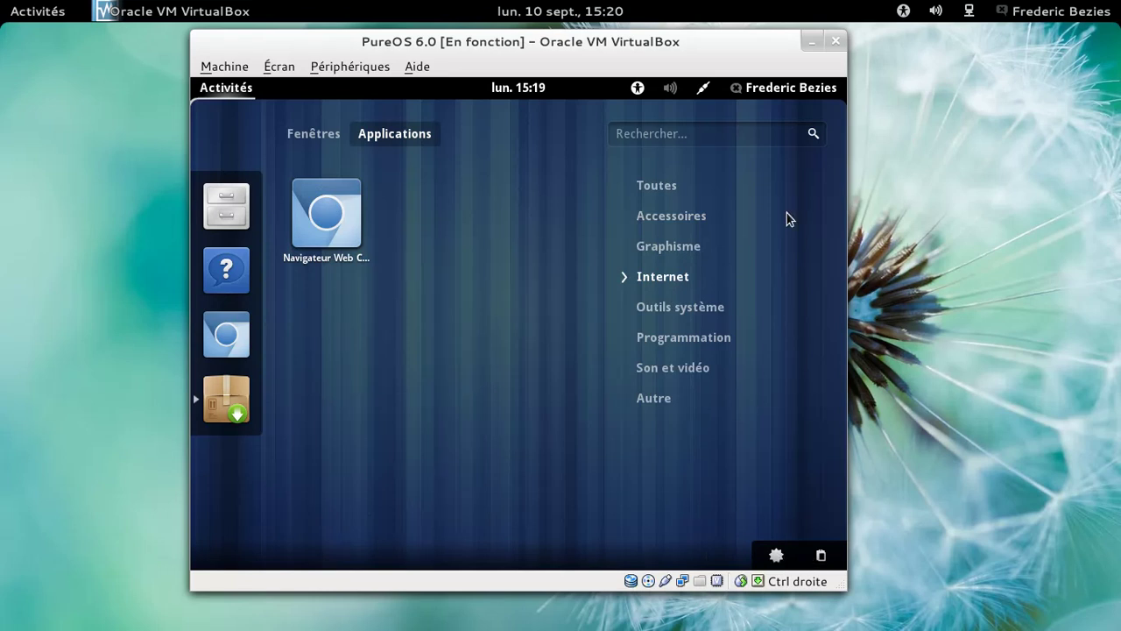
Return to the Synaptic installation window and open its detailed information on the LibreOffice installation.
left_click(306, 136)
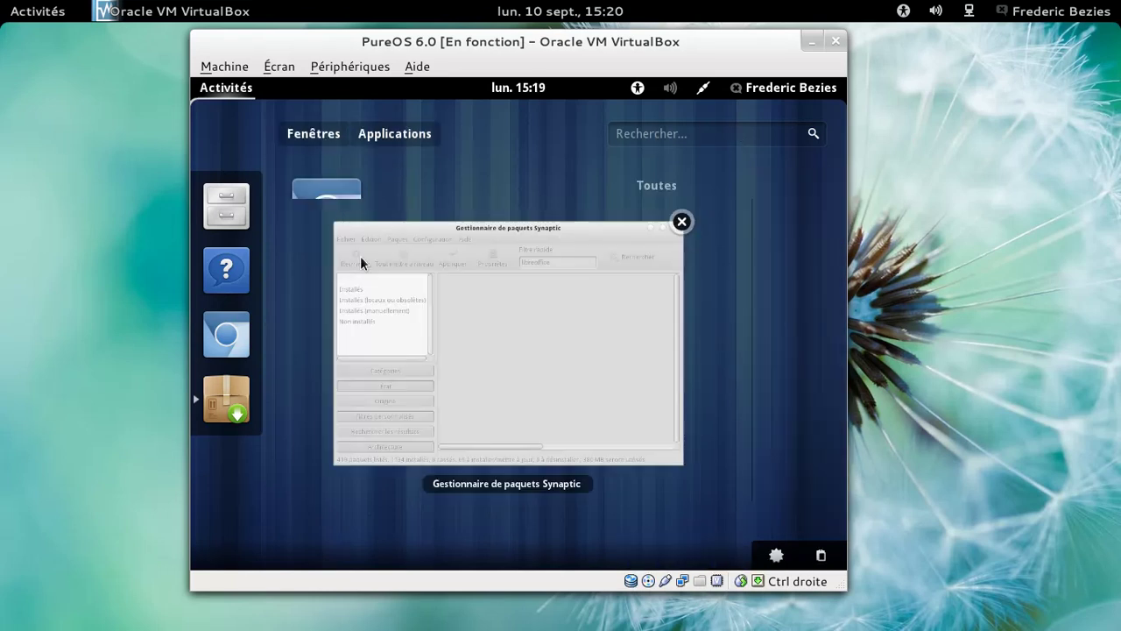
left_click(361, 256)
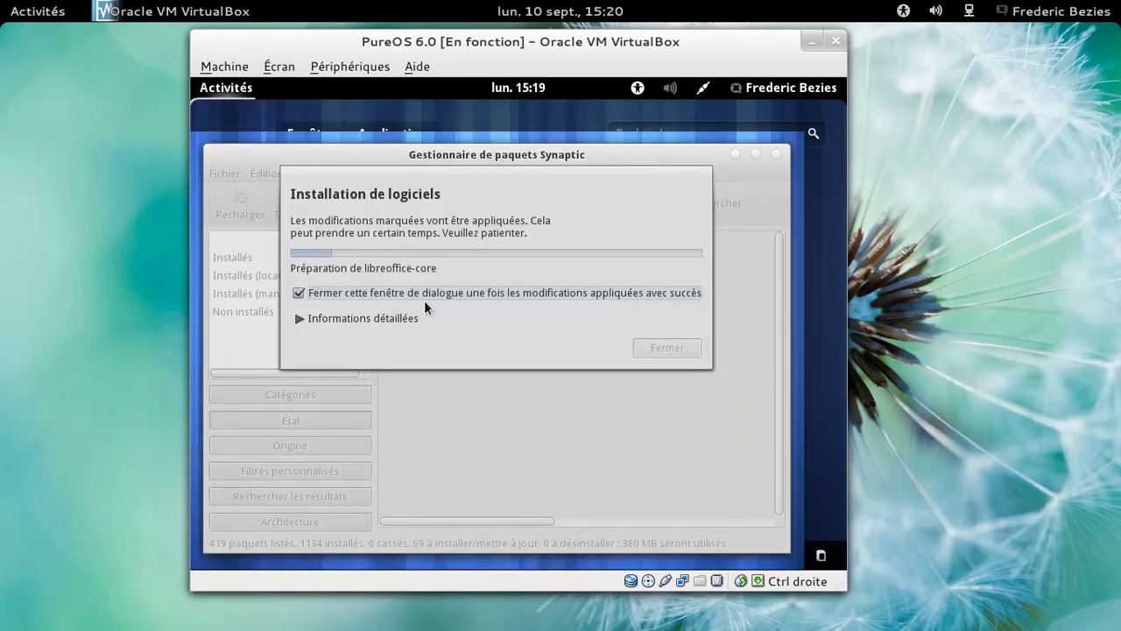
left_click(346, 321)
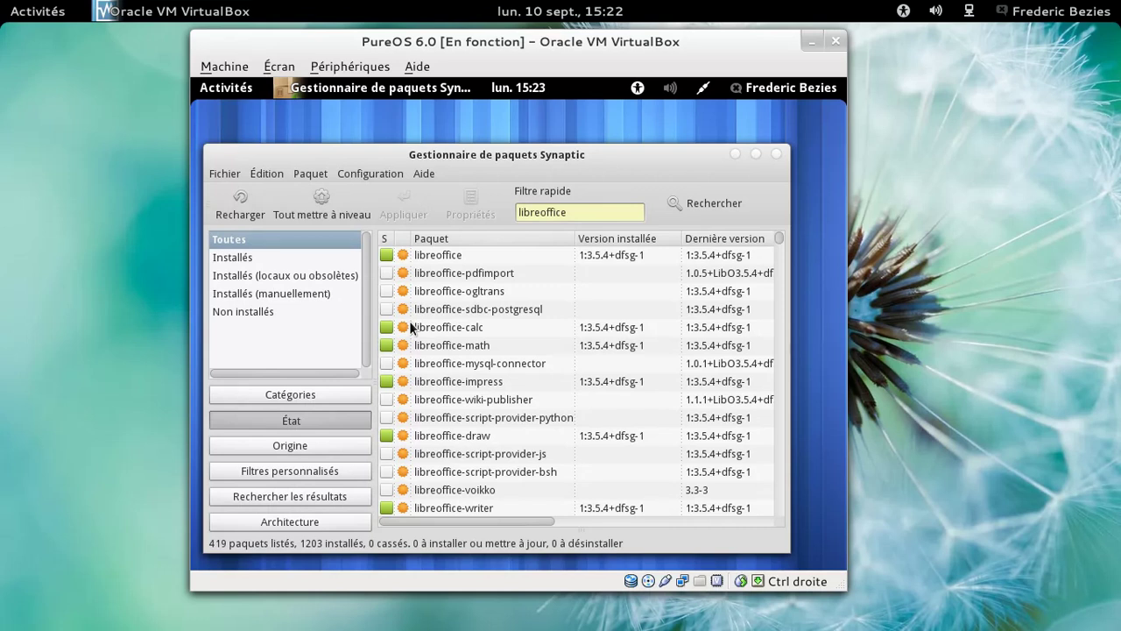
Close Synaptic and launch LibreOffice Writer from the Bureautique application category.
left_click(777, 155)
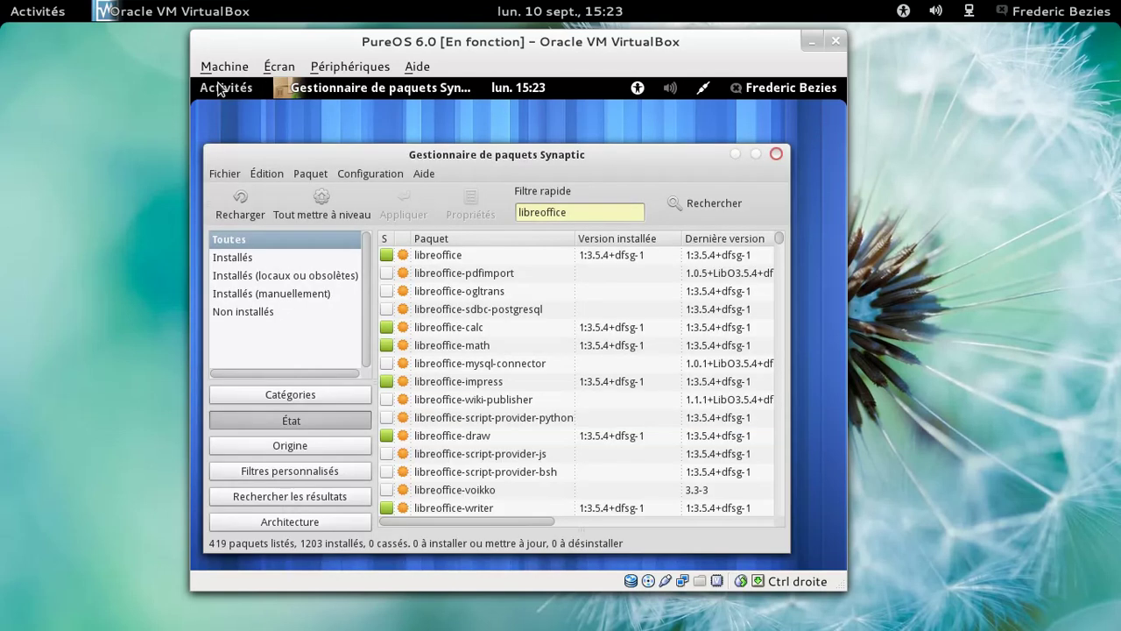
left_click(211, 86)
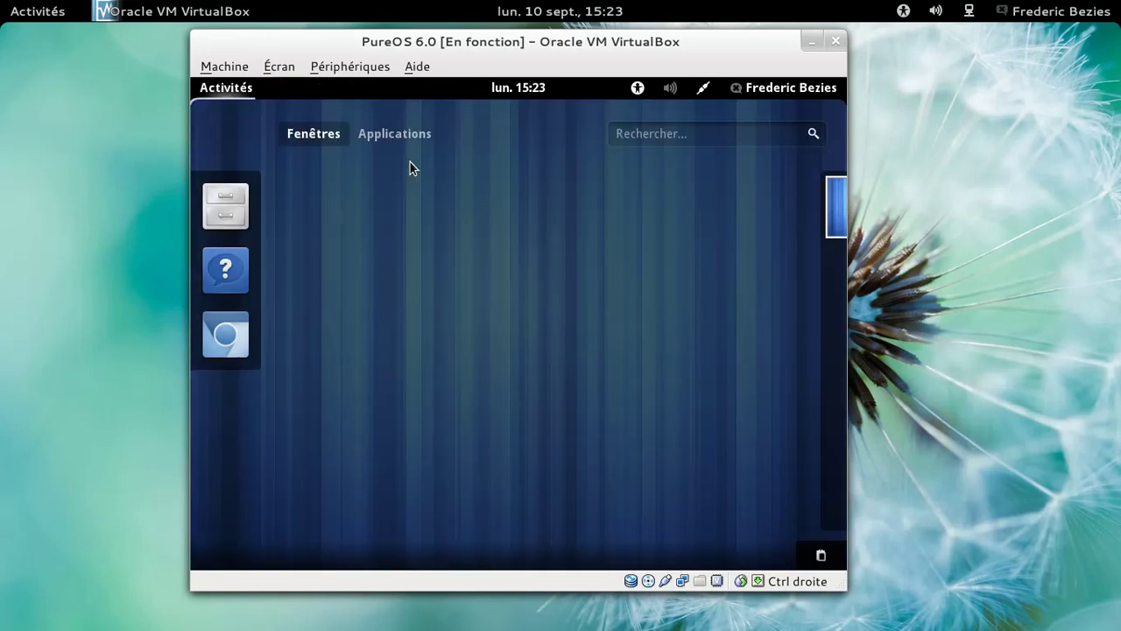
left_click(400, 142)
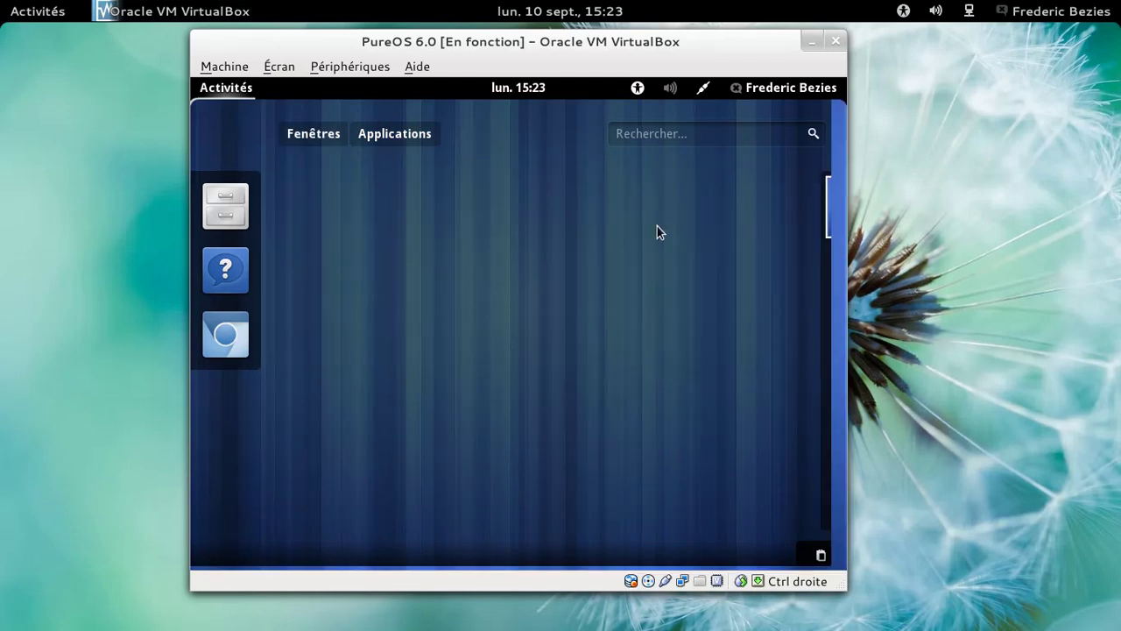
left_click(681, 246)
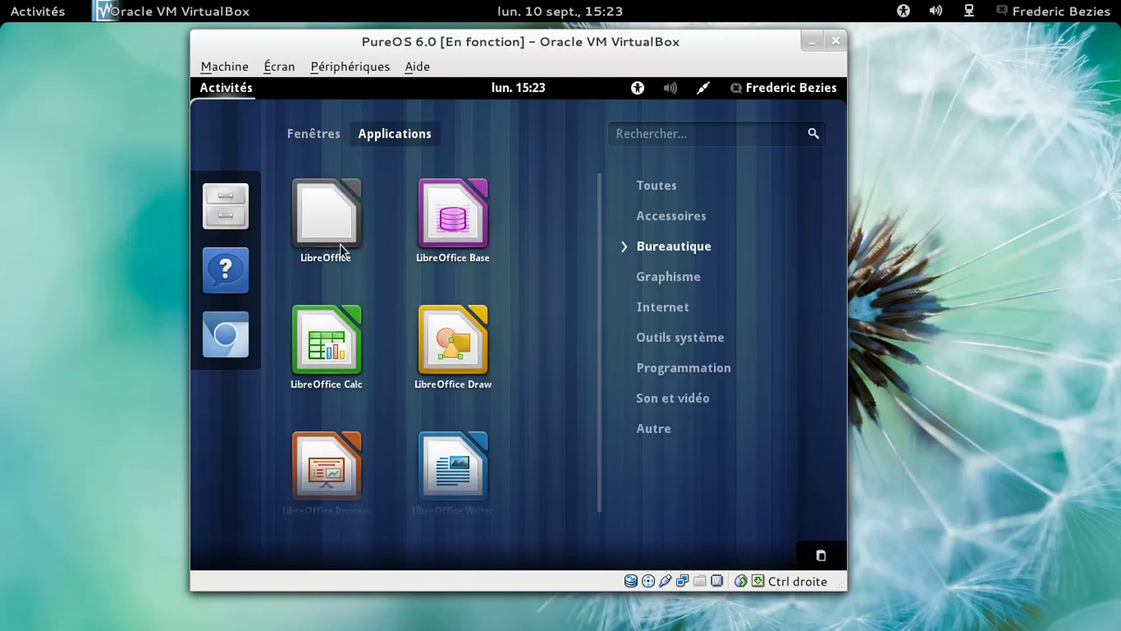
left_click(470, 453)
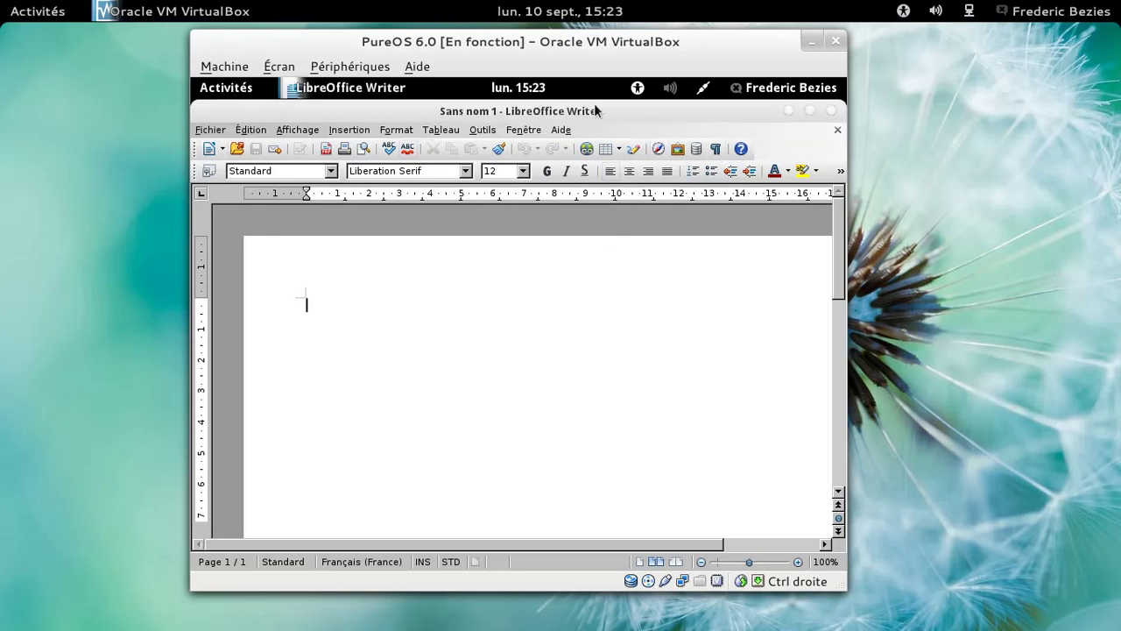
View the LibreOffice version information, dismiss it, and close the blank Writer document.
left_click(561, 130)
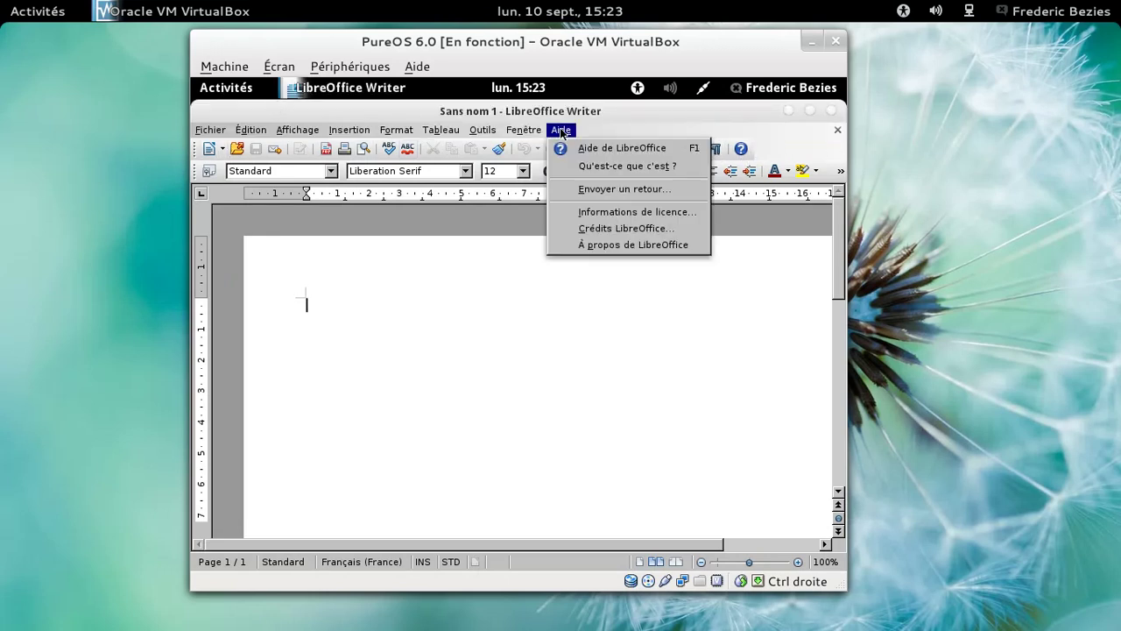
left_click(600, 245)
left_click(501, 472)
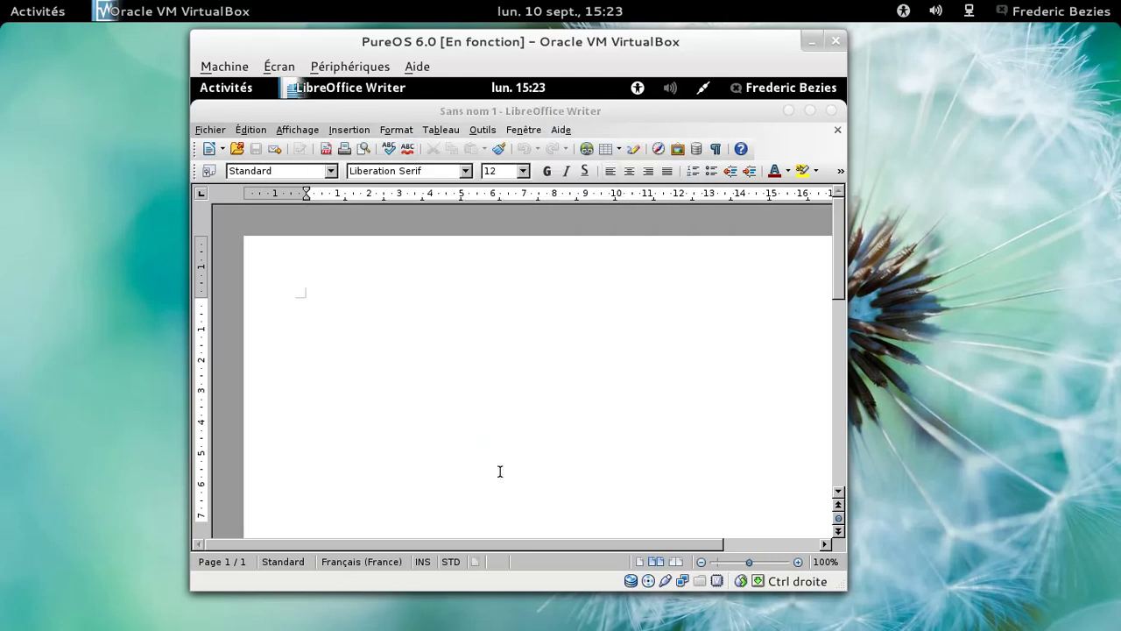
left_click(832, 111)
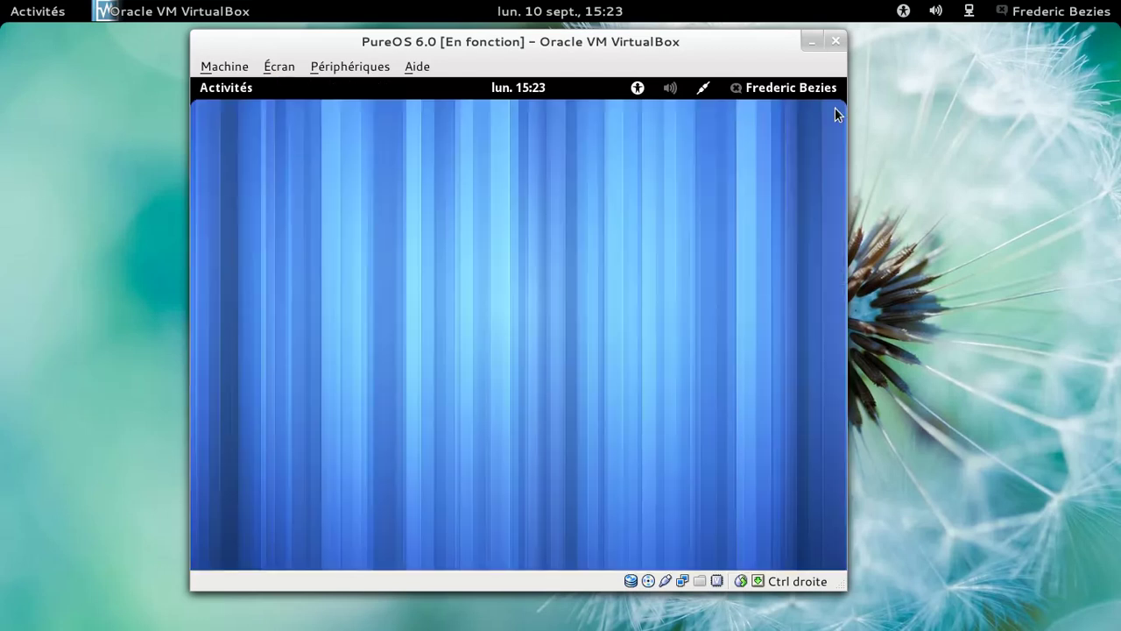
Start shutting down the PureOS system from the user session options.
left_click(788, 88)
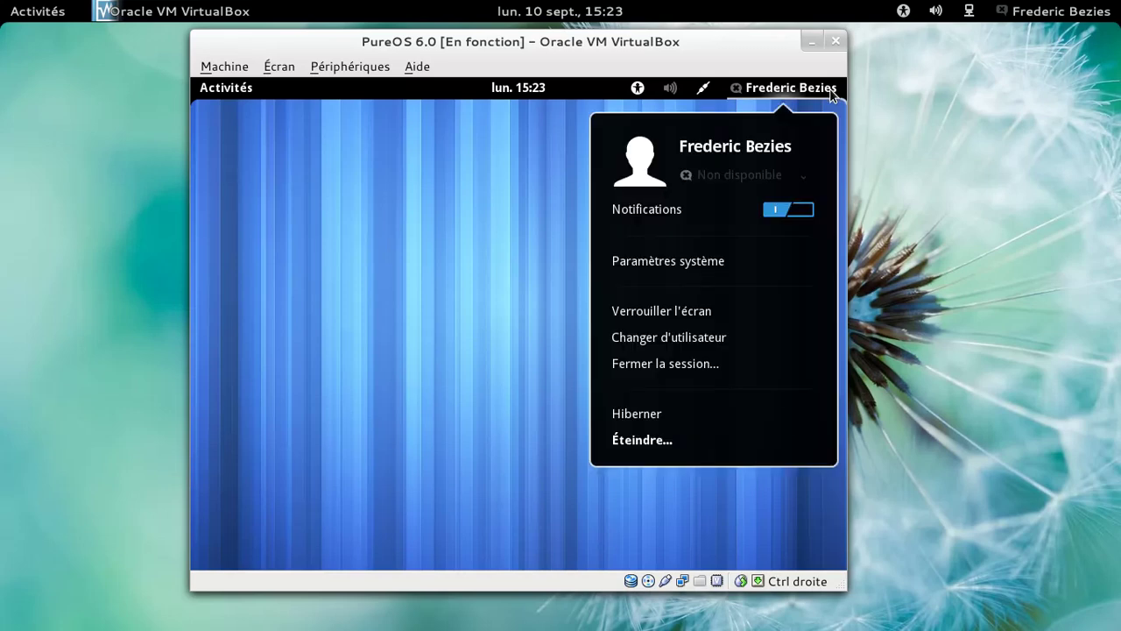
left_click(702, 442)
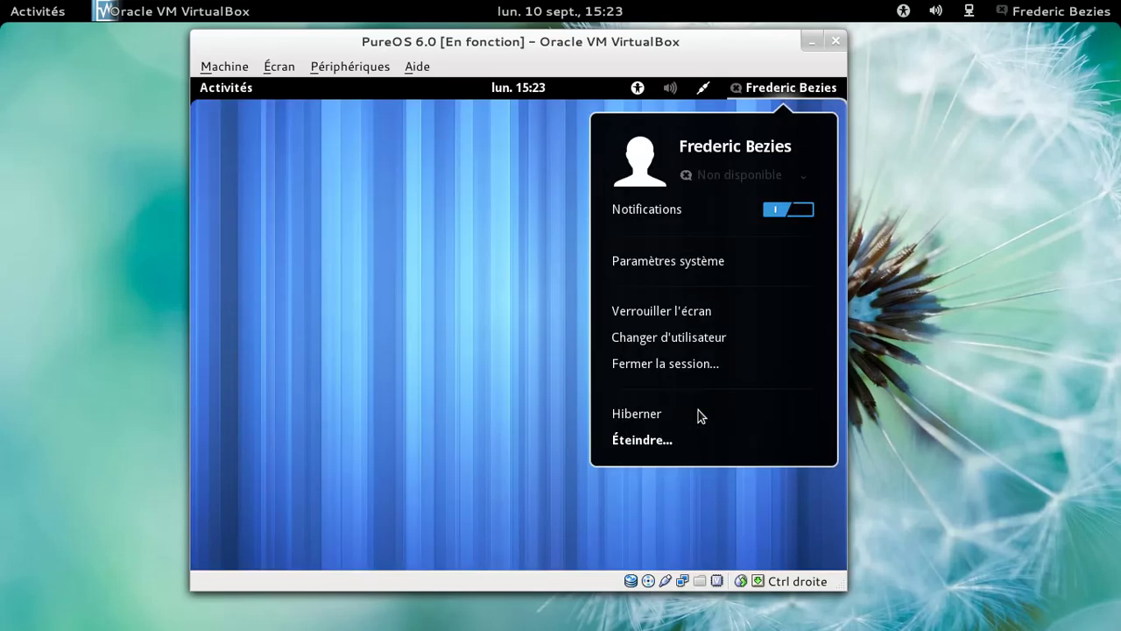